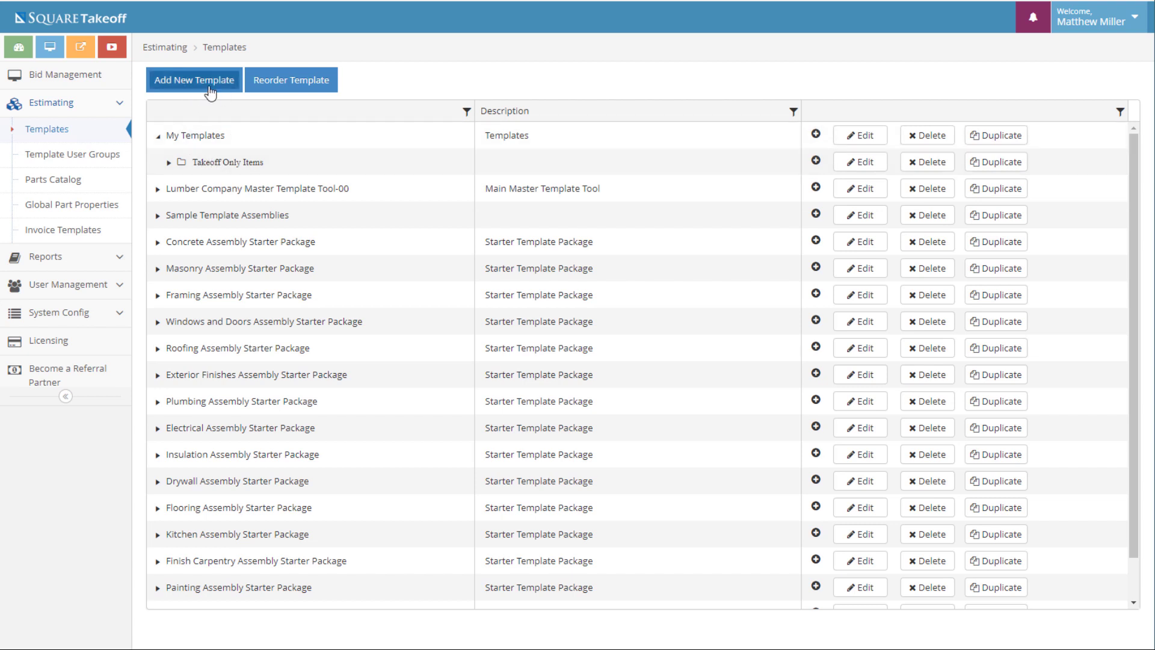
Start a new template from the Estimating Templates page.
left_click(170, 84)
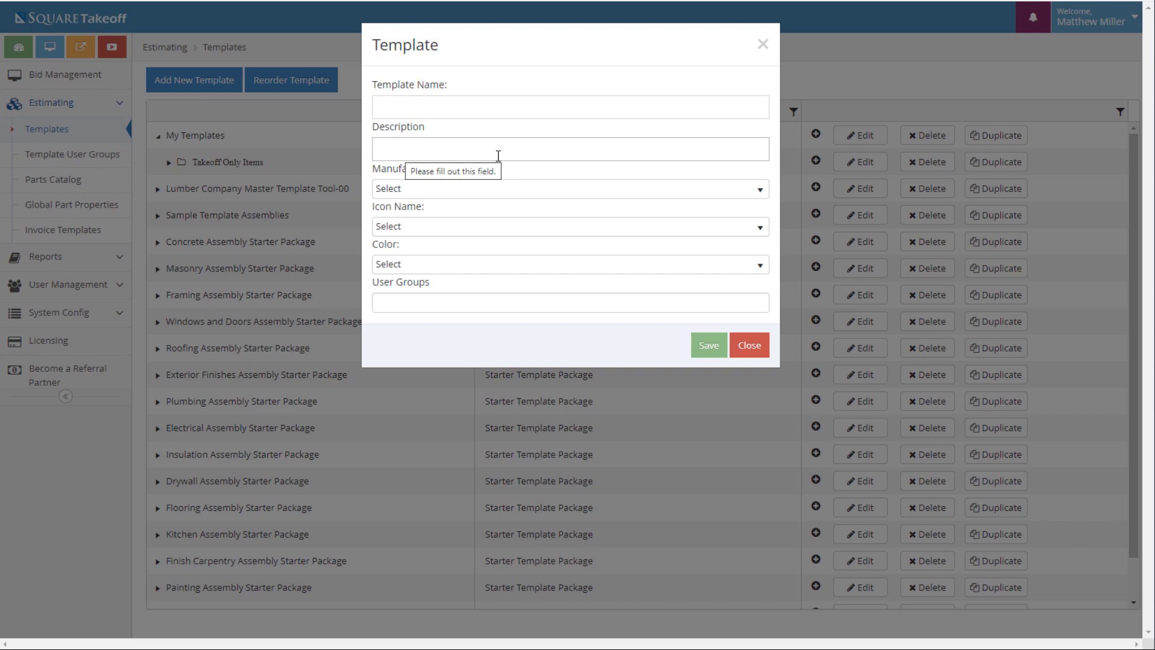
Choose Default Group as the user group, then close the template form without saving.
left_click(490, 297)
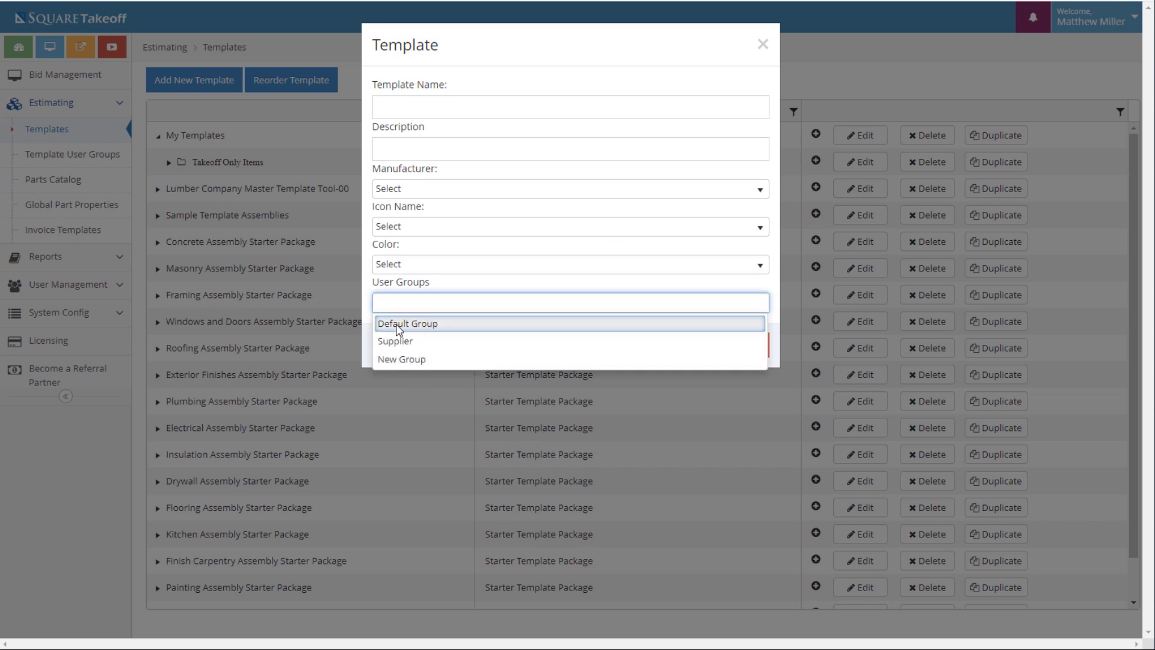
left_click(429, 323)
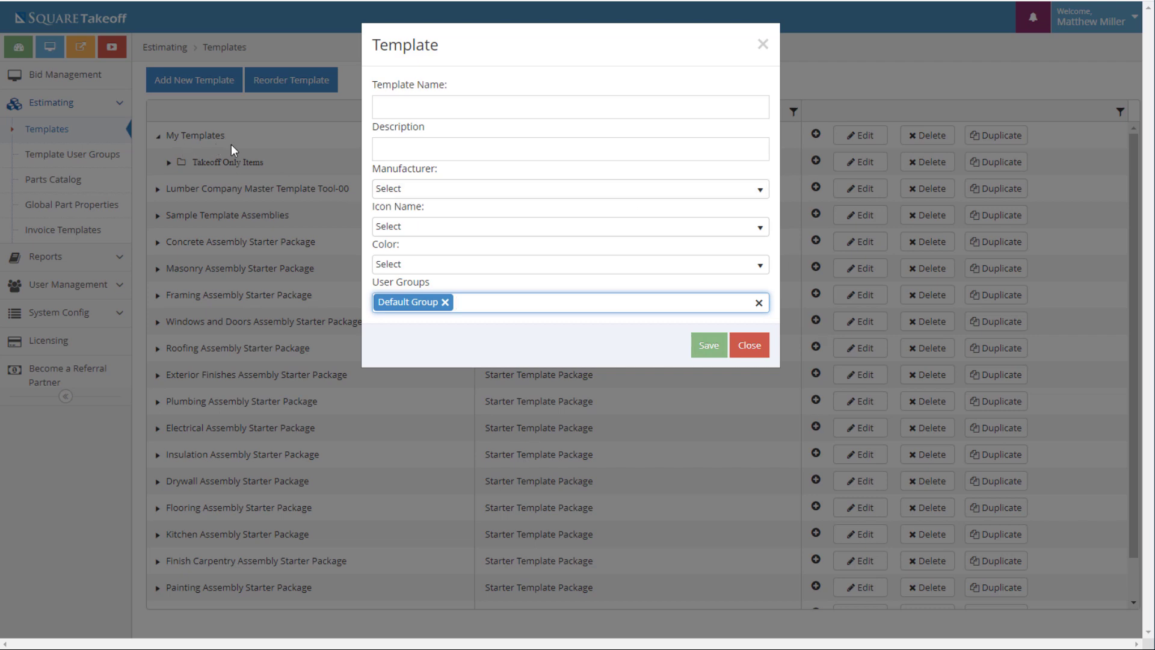
left_click(763, 44)
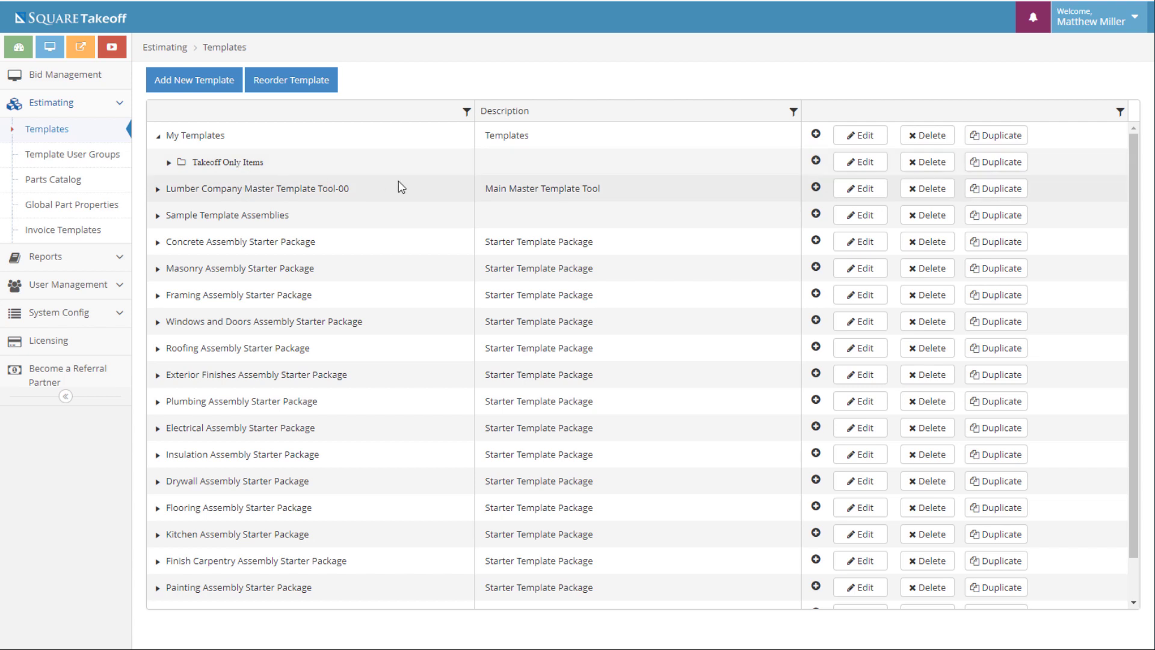
Create and save a folder named 'Framing Assemblies' under My Templates.
left_click(816, 135)
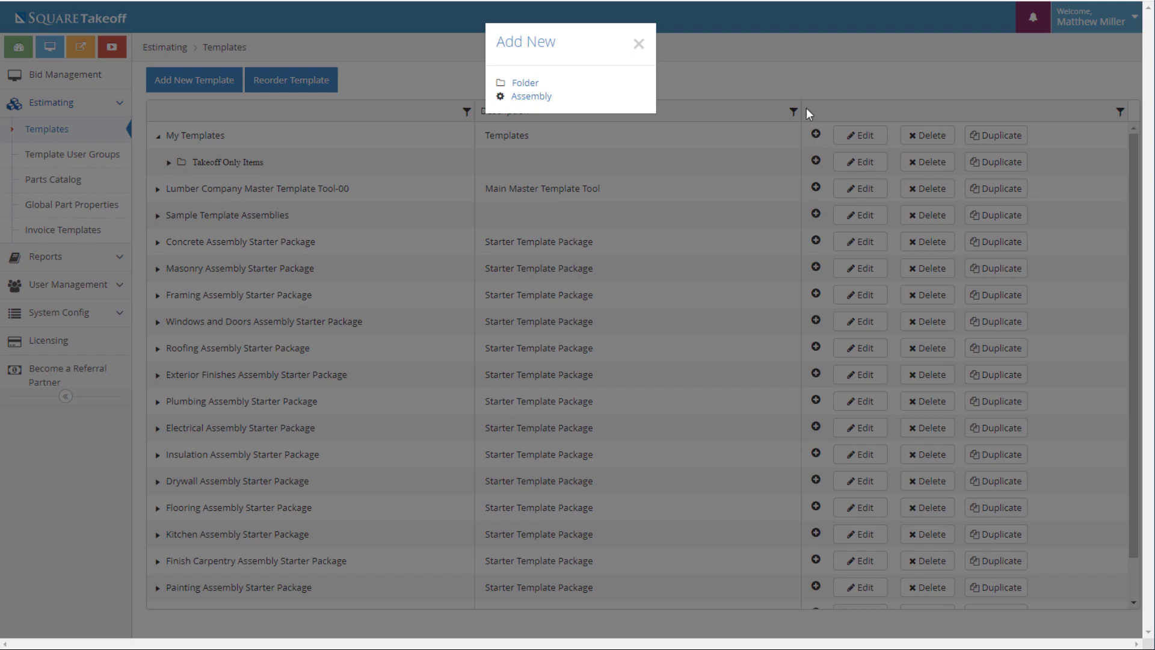
left_click(525, 85)
left_click(451, 109)
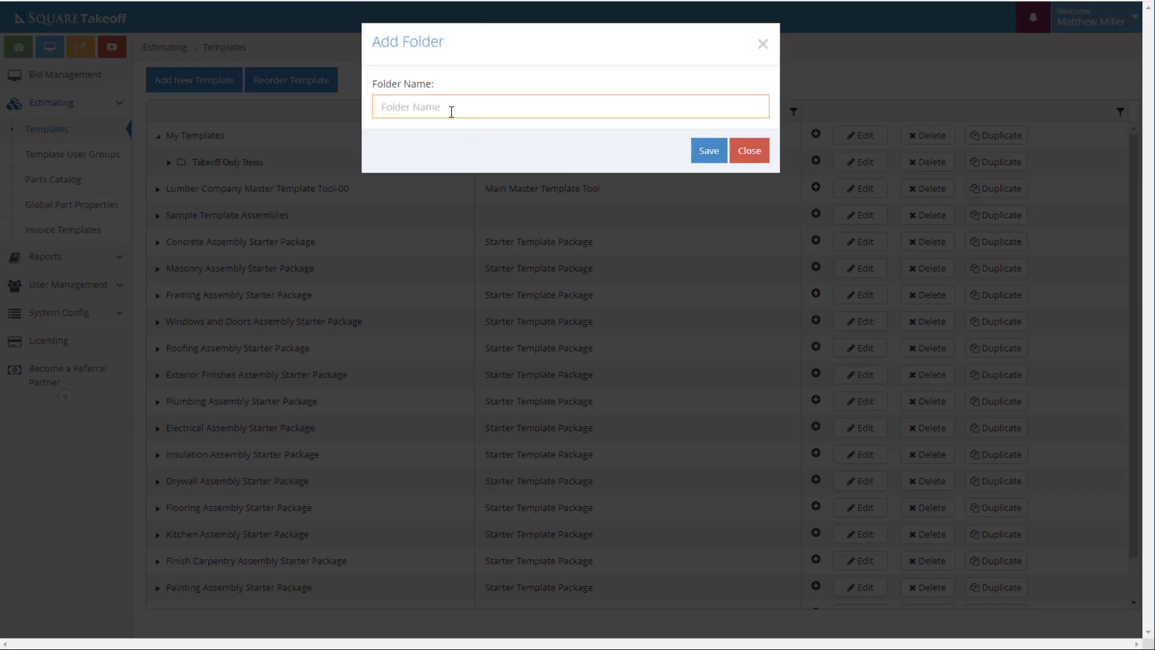
type("Framing Assemblies")
left_click(709, 158)
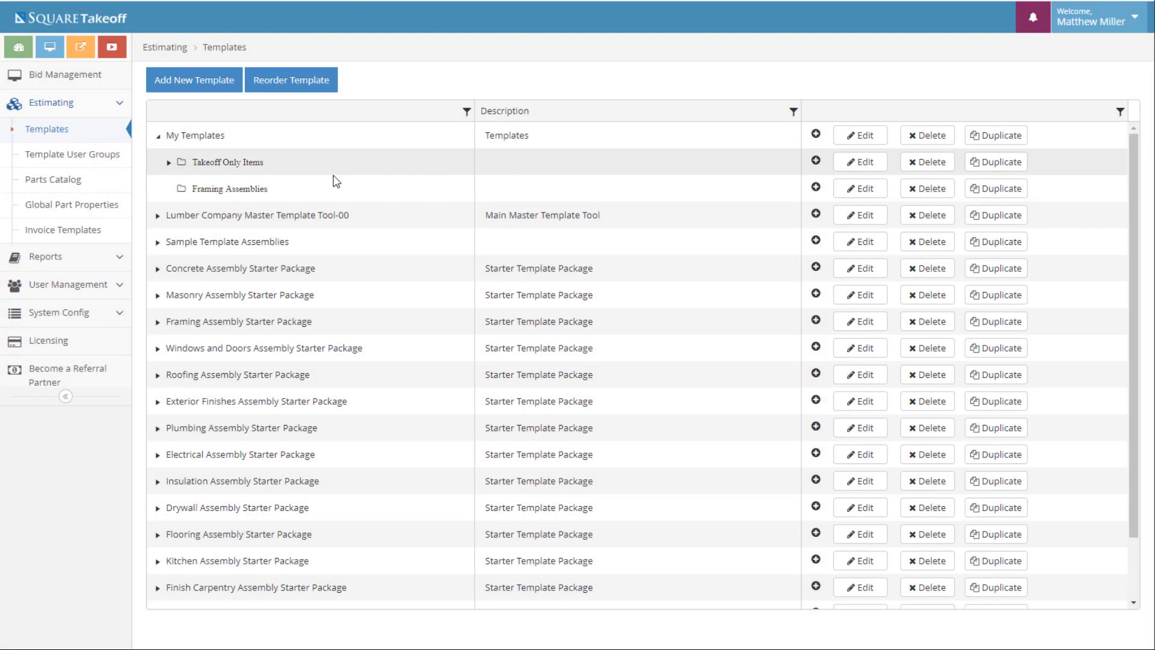
left_click(816, 188)
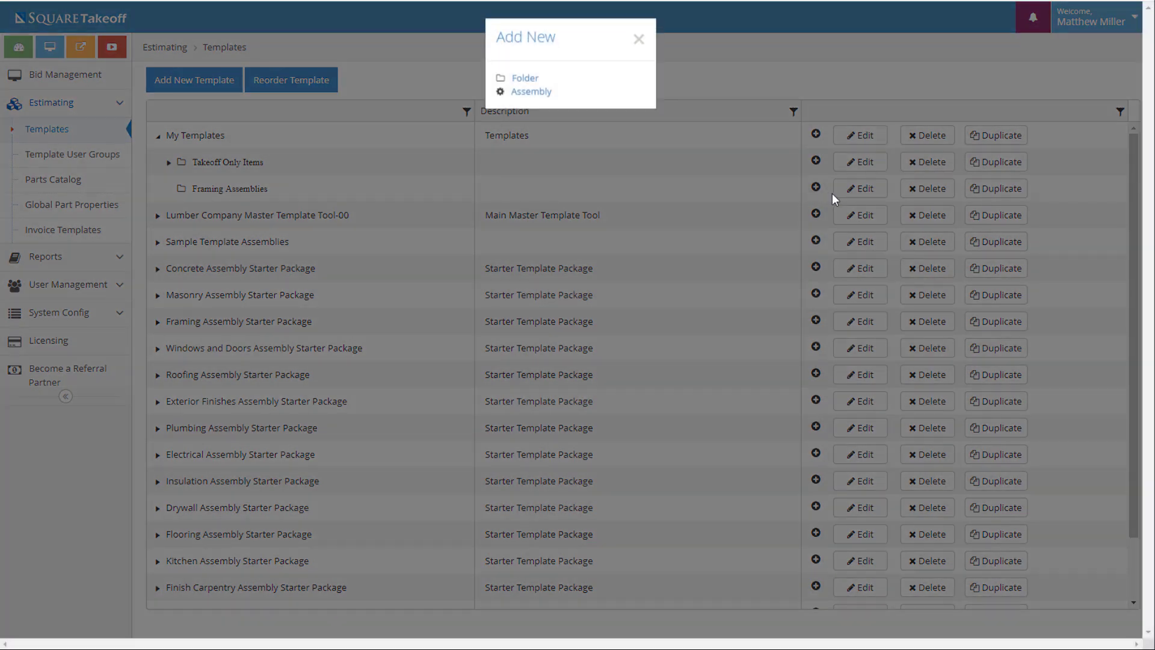
Create a Linear assembly named 'Exterior Framed Wall' with the description 'Framed Wall'.
left_click(533, 99)
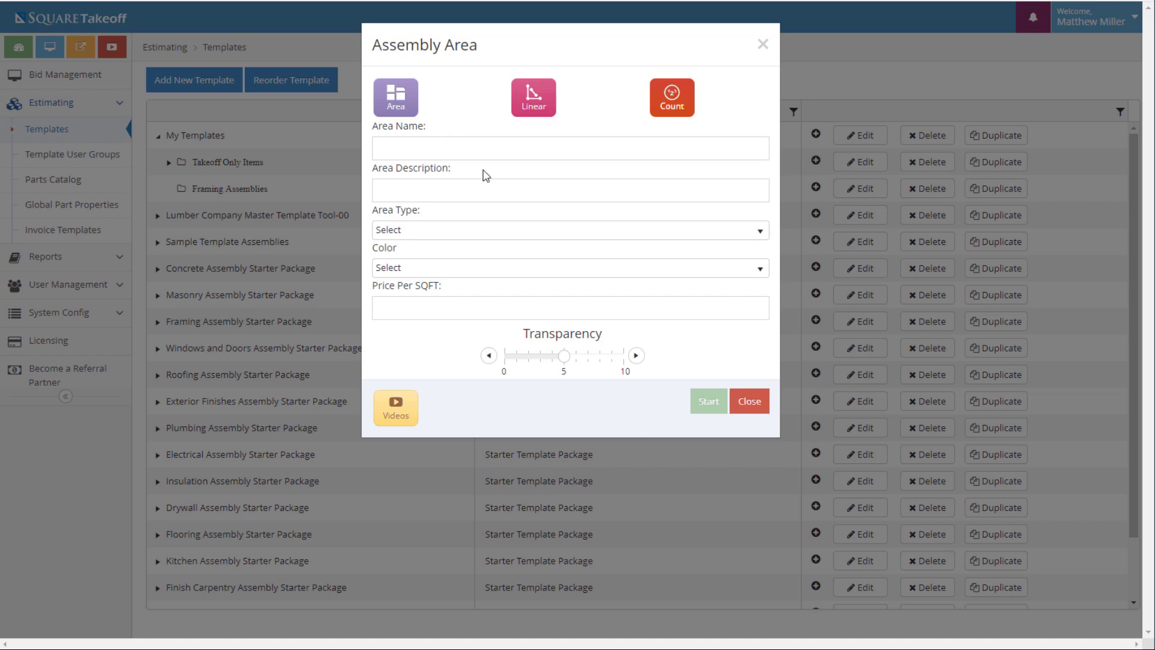
left_click(537, 105)
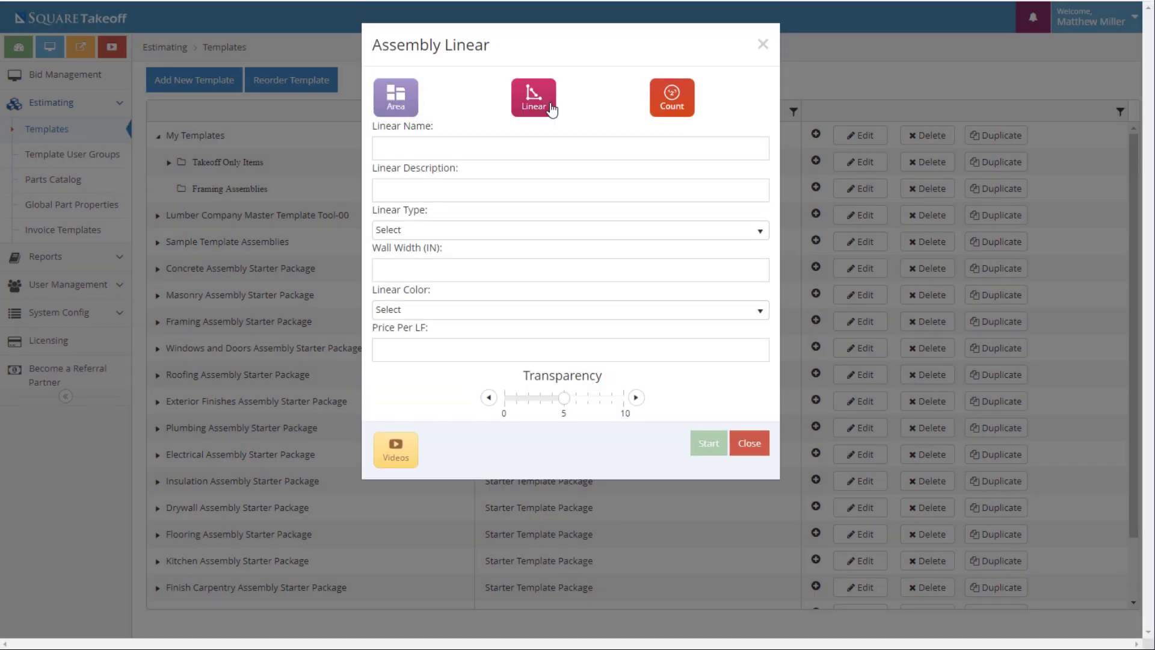
left_click(391, 145)
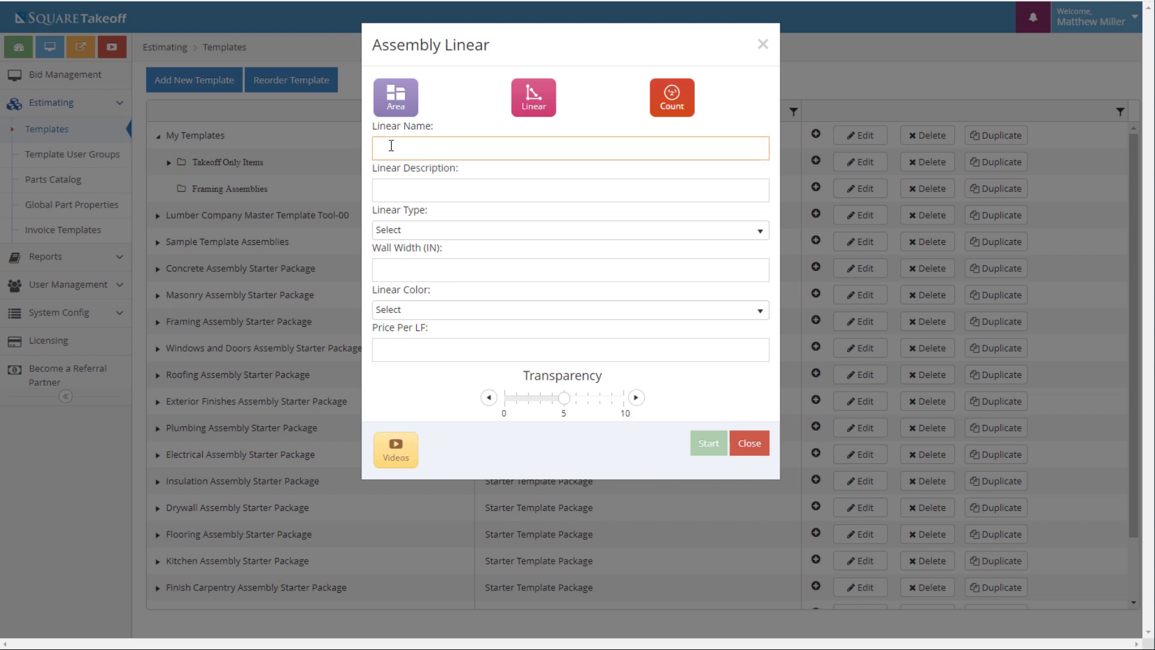
type("Exterior Framed Wall")
left_click(409, 187)
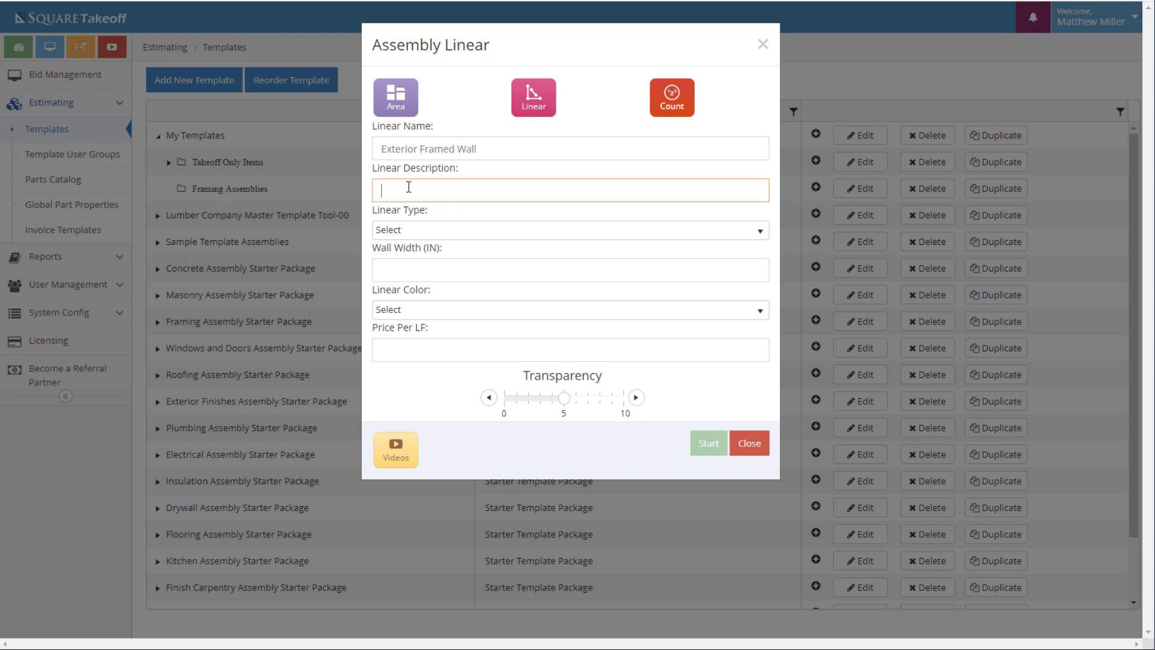
type("Framed Wall")
Give Exterior Framed Wall Standard Linear type, width 4, Chartreuse colour, transparency 8, and create it.
left_click(478, 230)
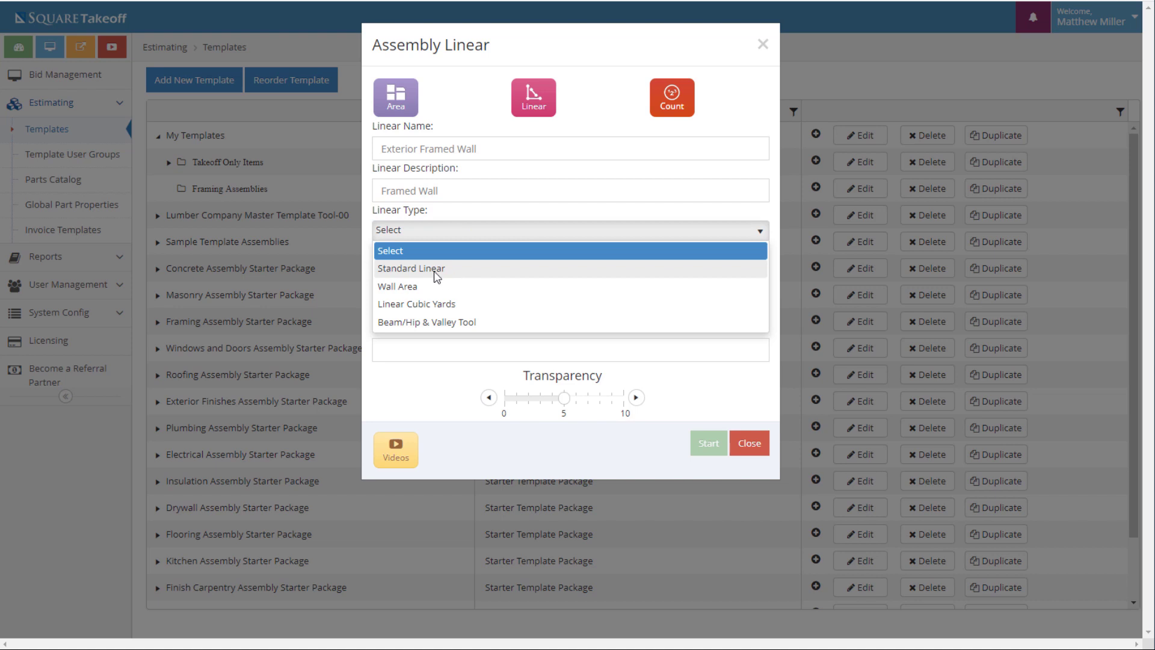
left_click(411, 271)
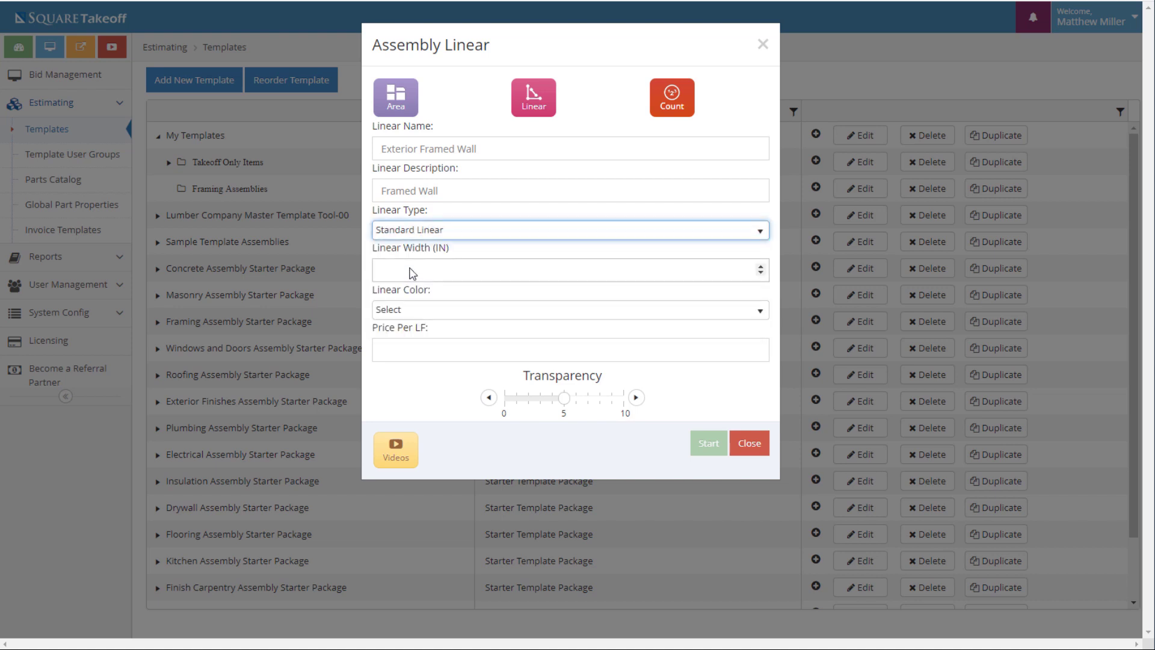
left_click(399, 269)
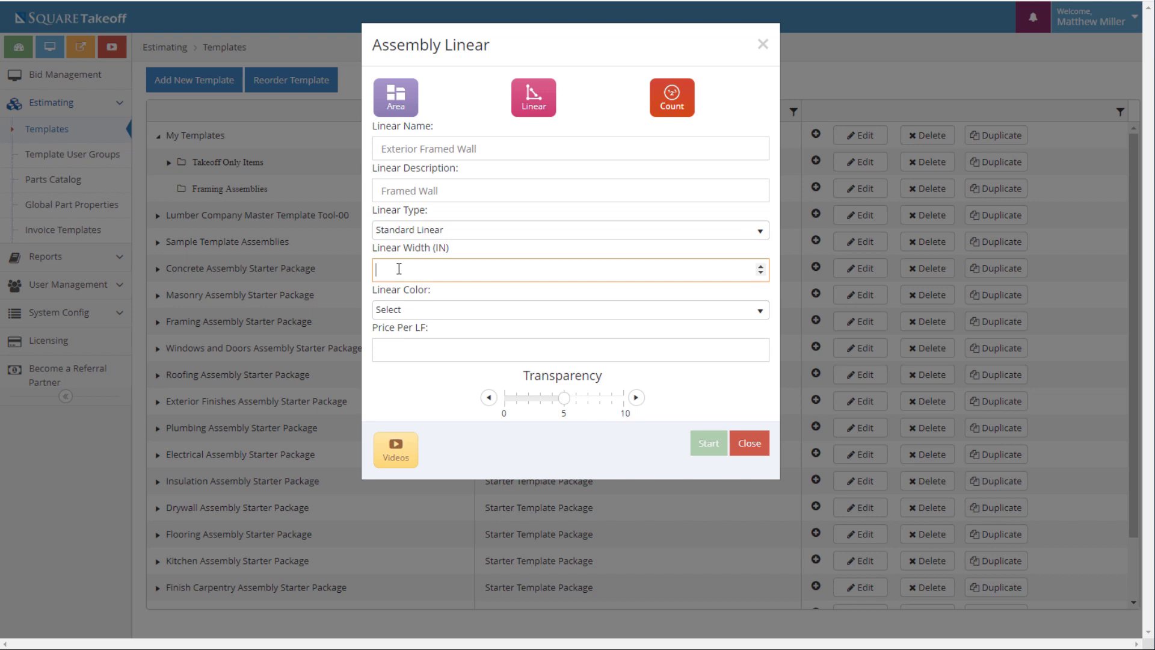
type("4")
left_click(402, 309)
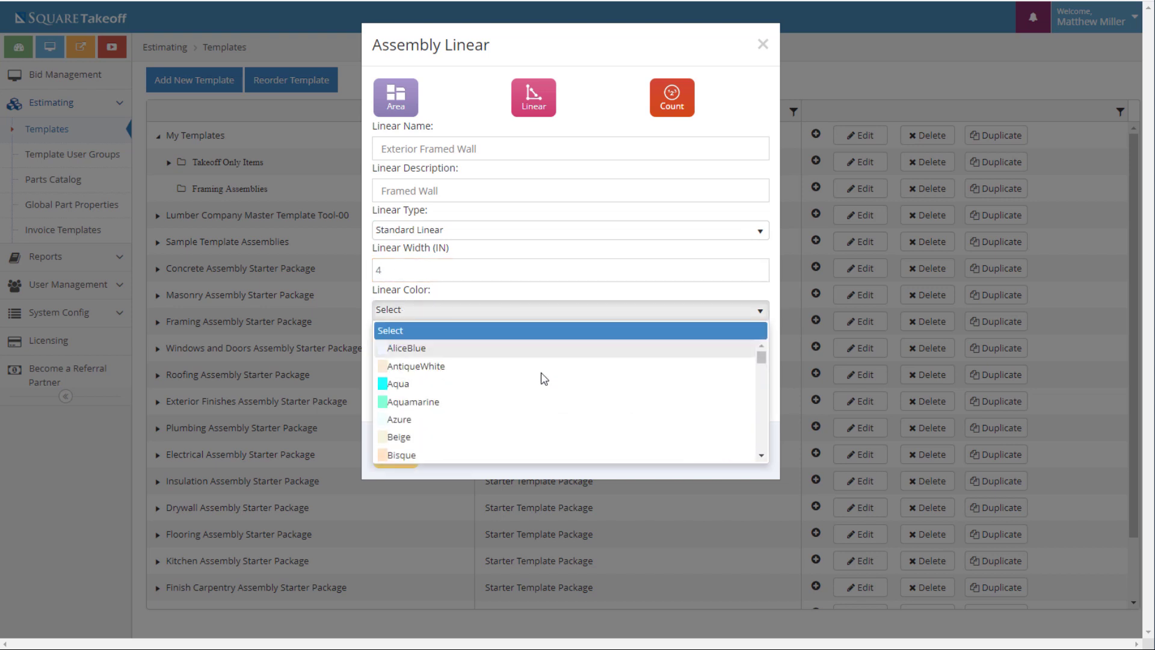
scroll(421, 397, "down", 3)
left_click(405, 388)
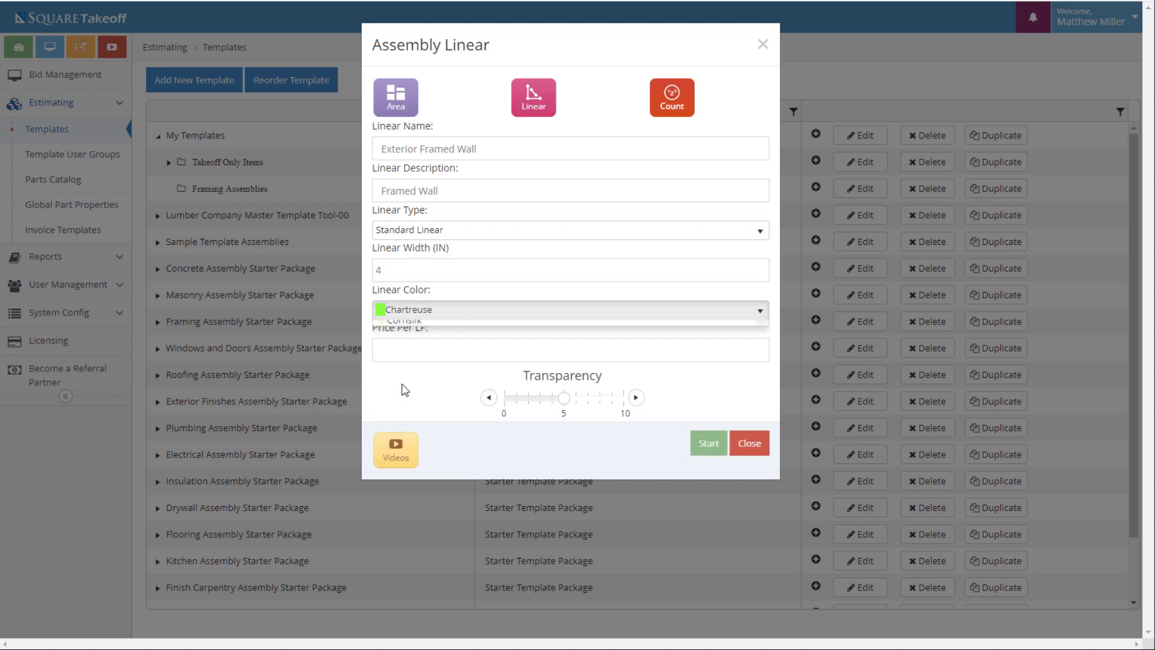
left_click(415, 351)
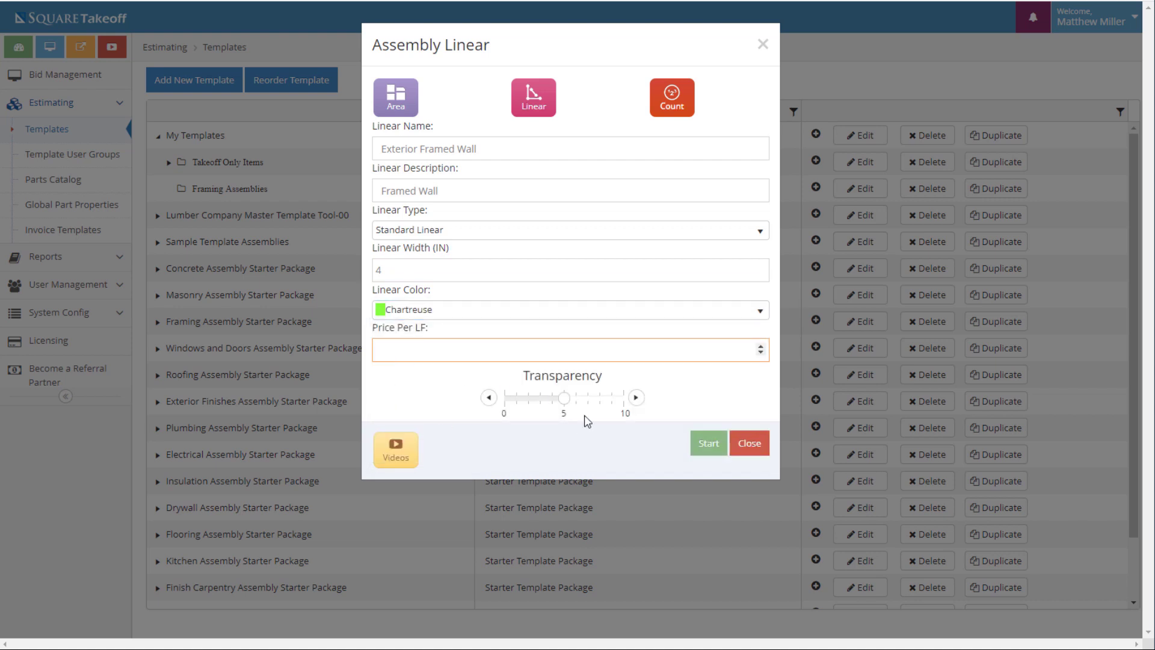
left_click_drag(592, 405, 602, 418)
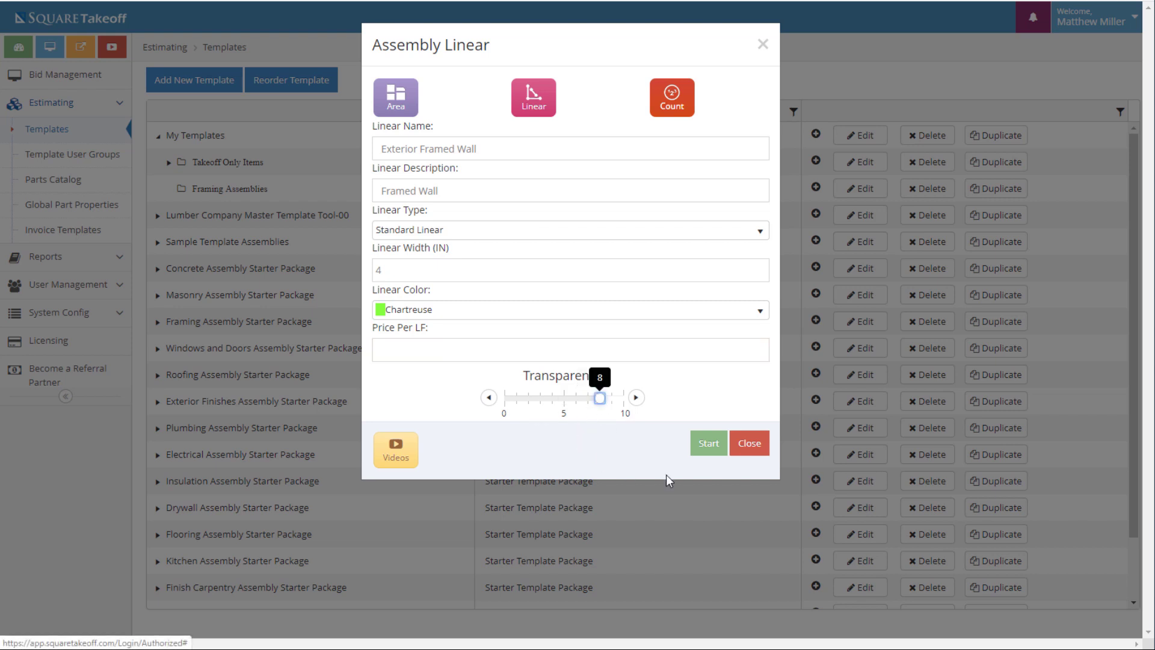
left_click(703, 446)
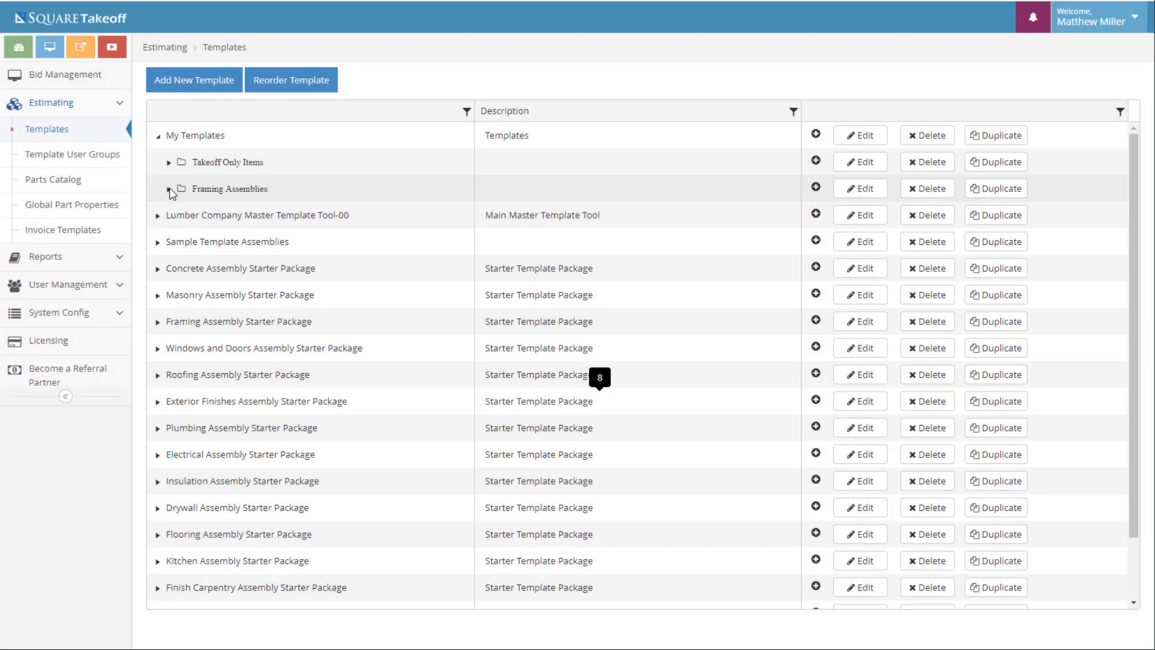
left_click(169, 189)
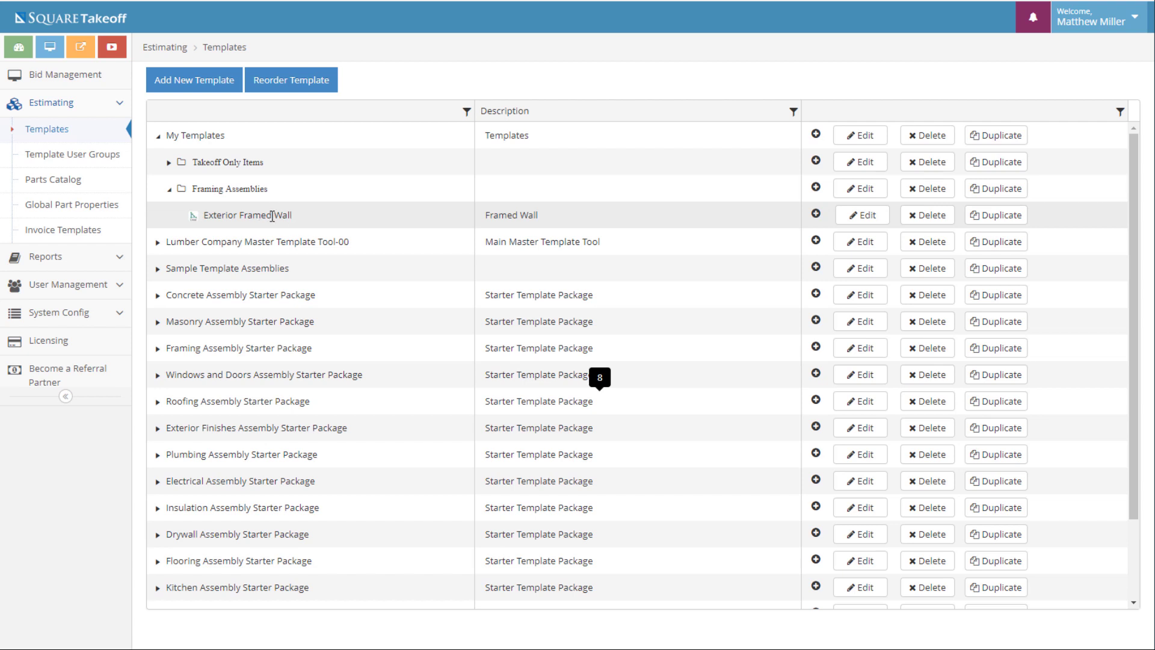
left_click(816, 215)
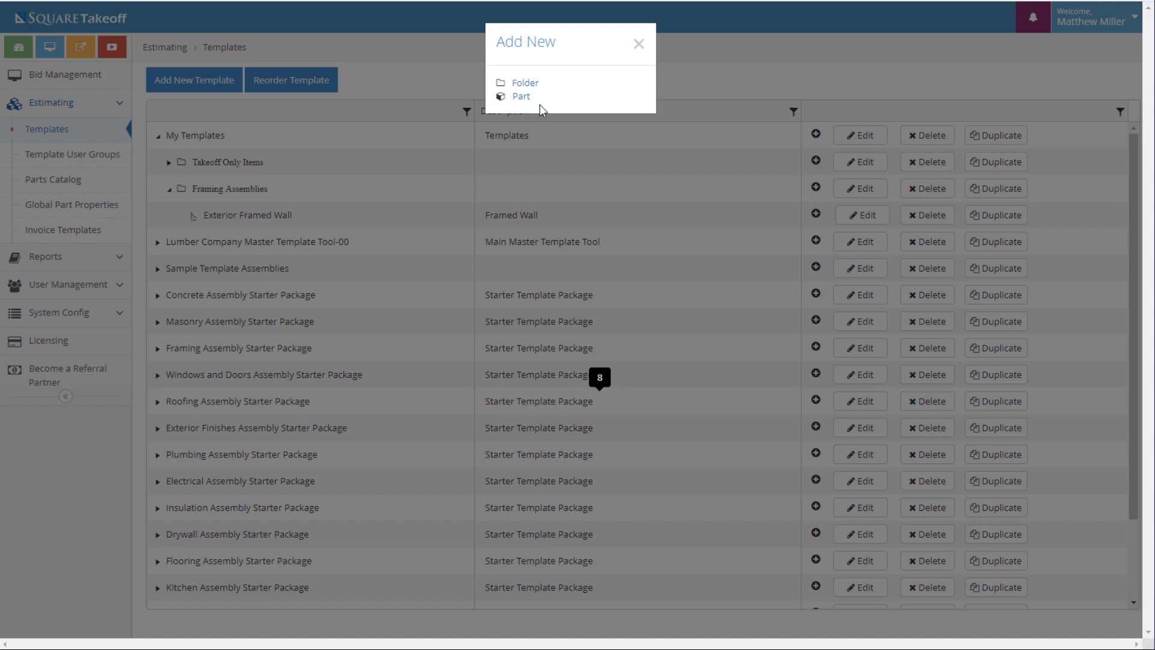
Search 2x4x16 and save the 2x4x16 Bottom Plate (Standard) as a Material part.
left_click(521, 98)
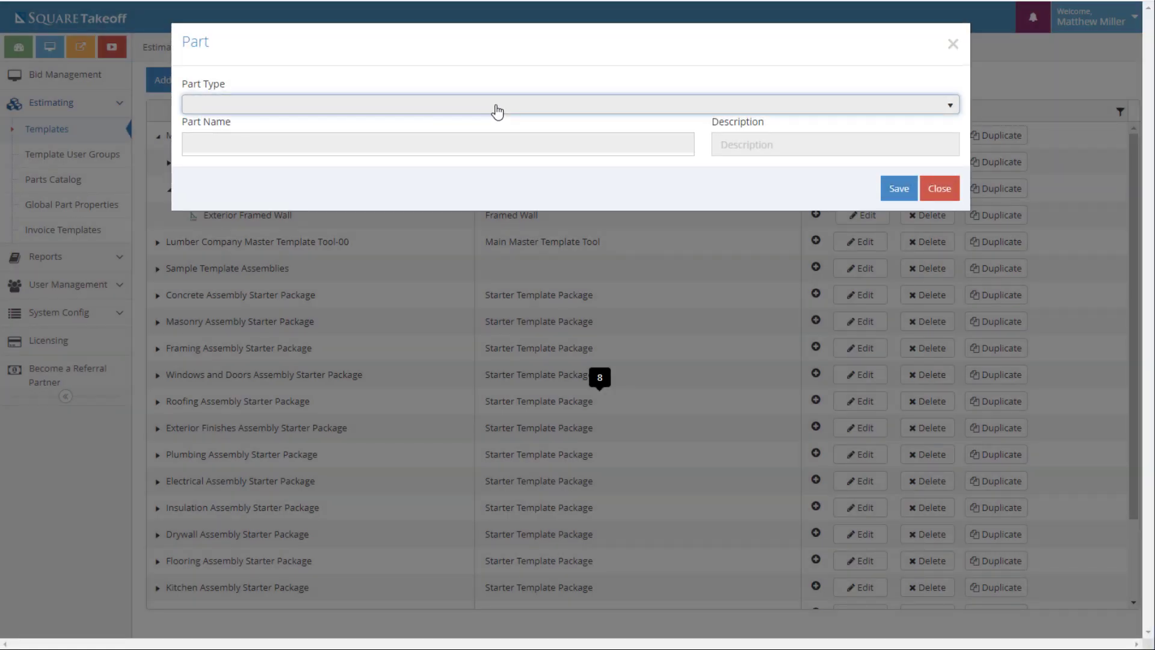
left_click(496, 110)
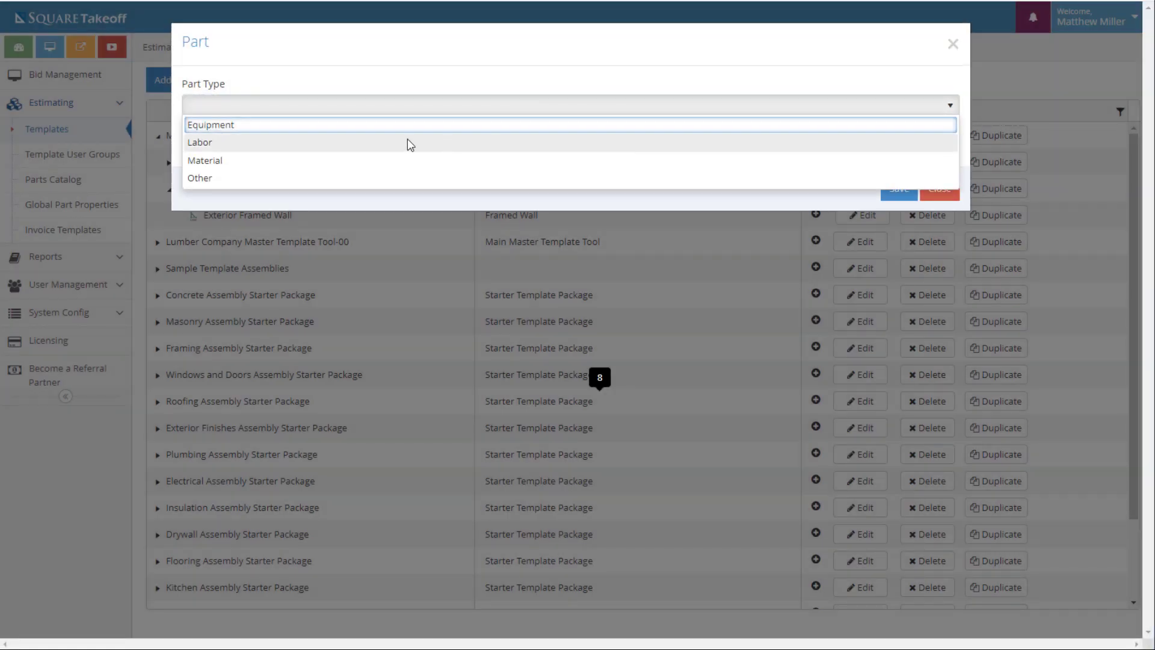
left_click(212, 164)
left_click(227, 147)
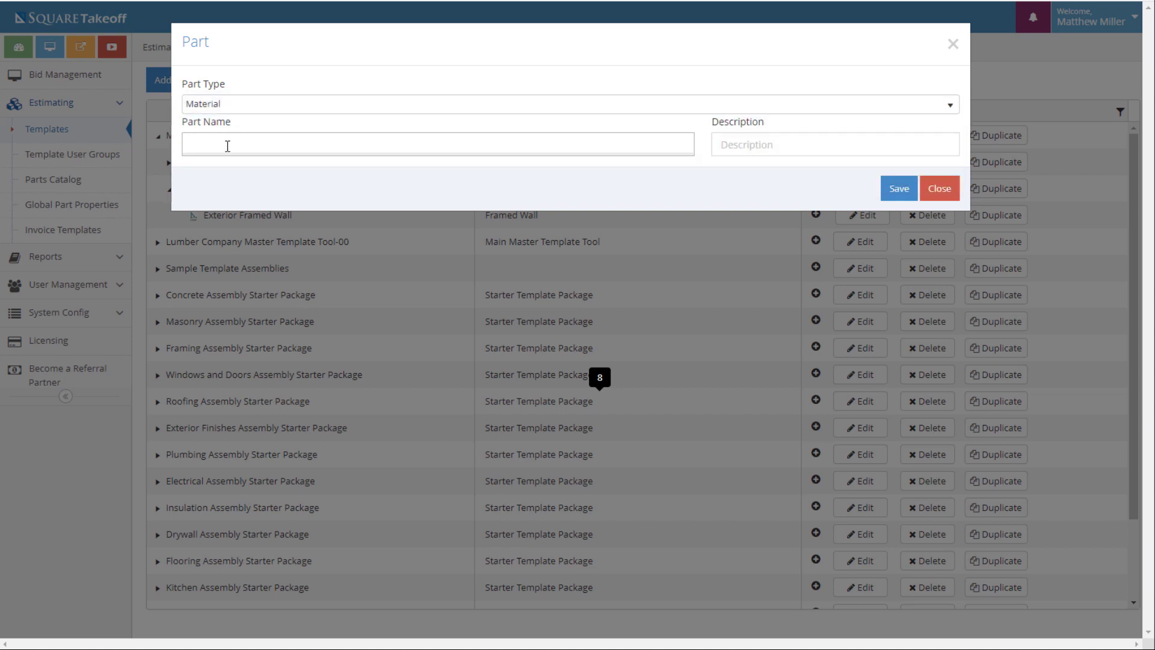
type("2x4x")
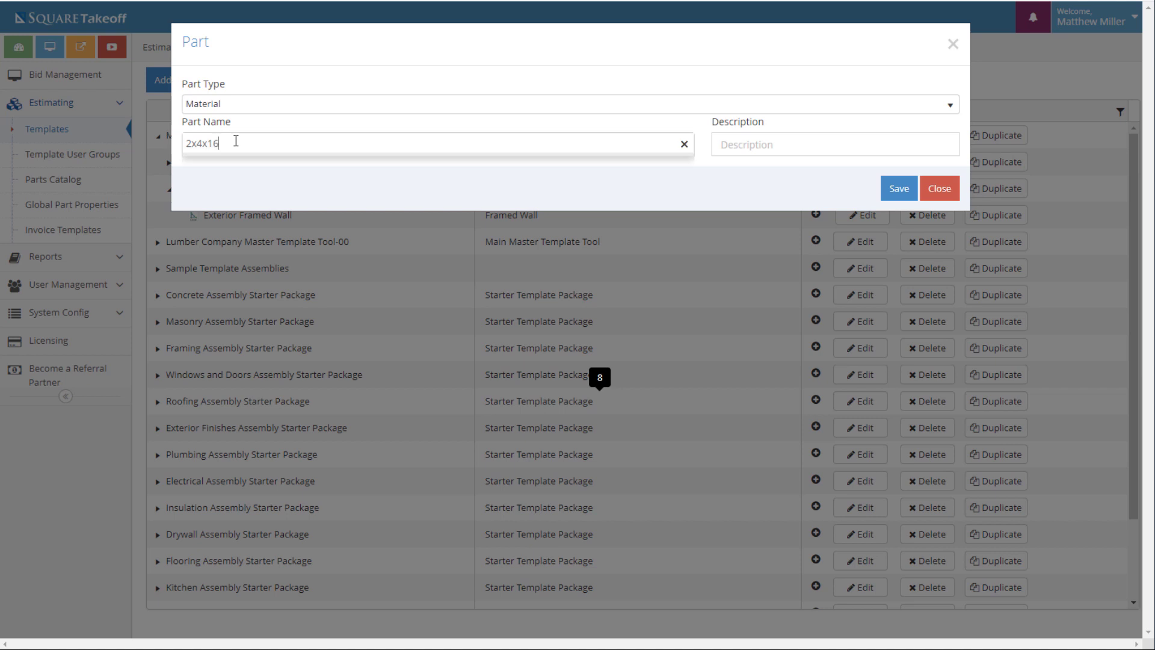
type("16")
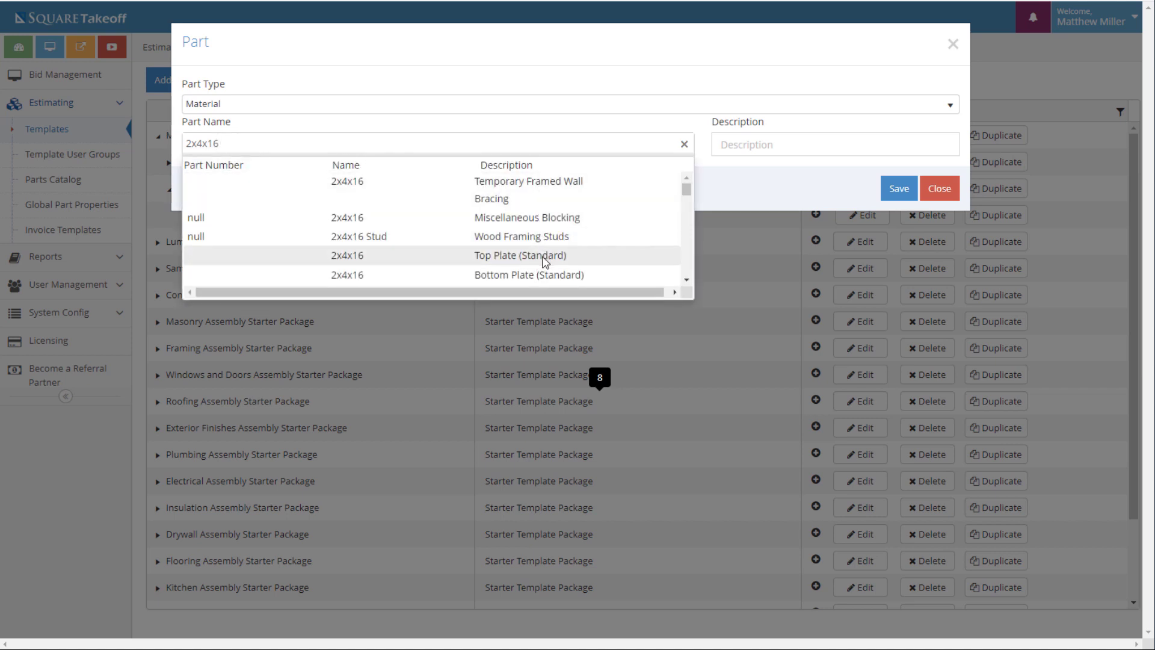
scroll(520, 240, "down", 1)
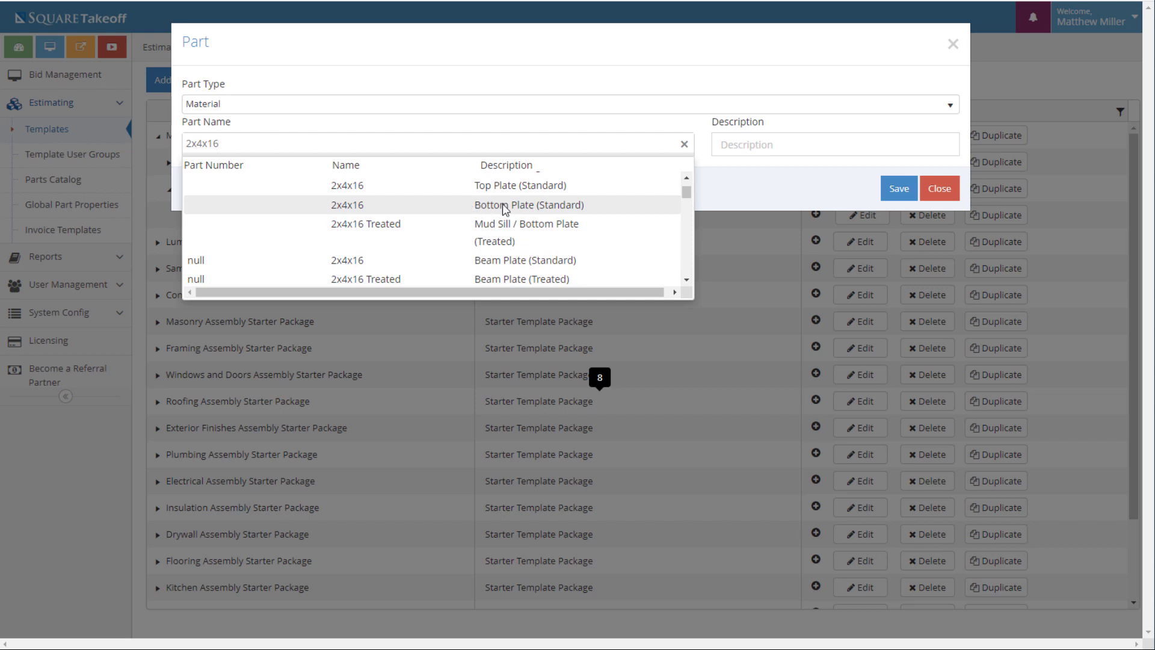
left_click(521, 210)
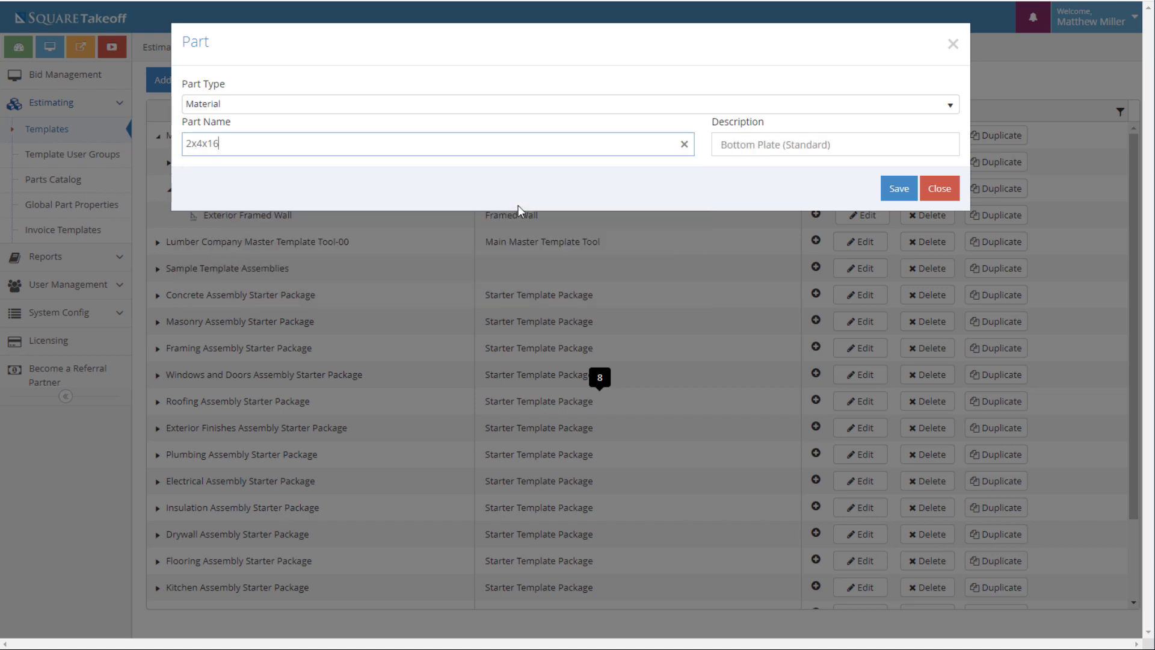
left_click(888, 193)
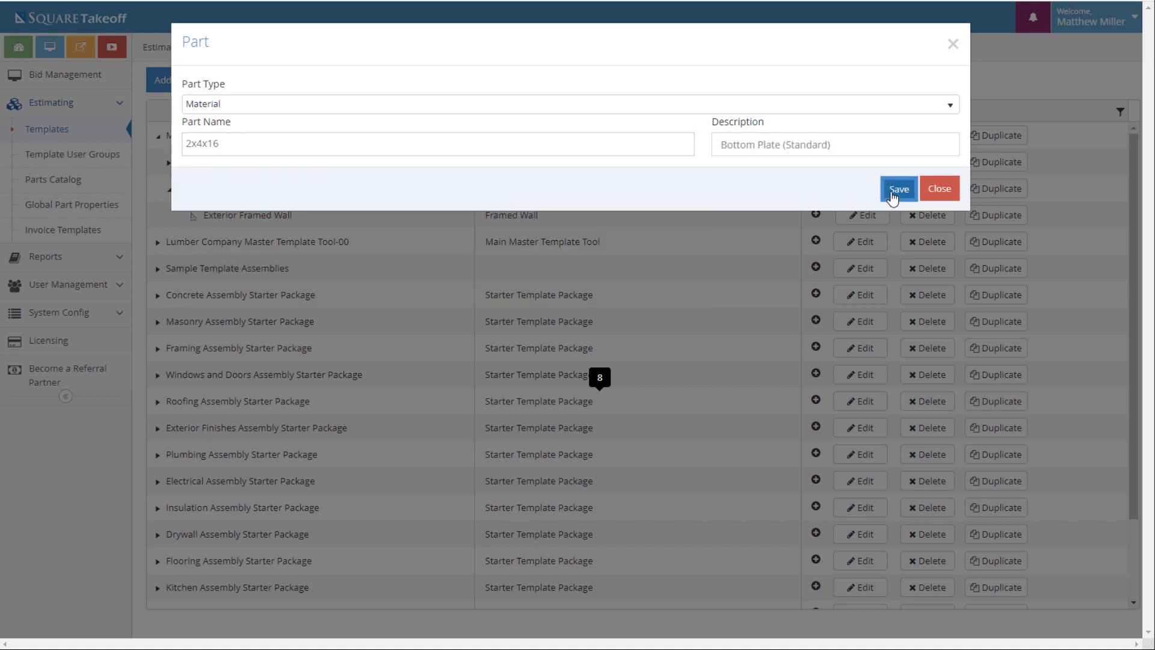
left_click(937, 189)
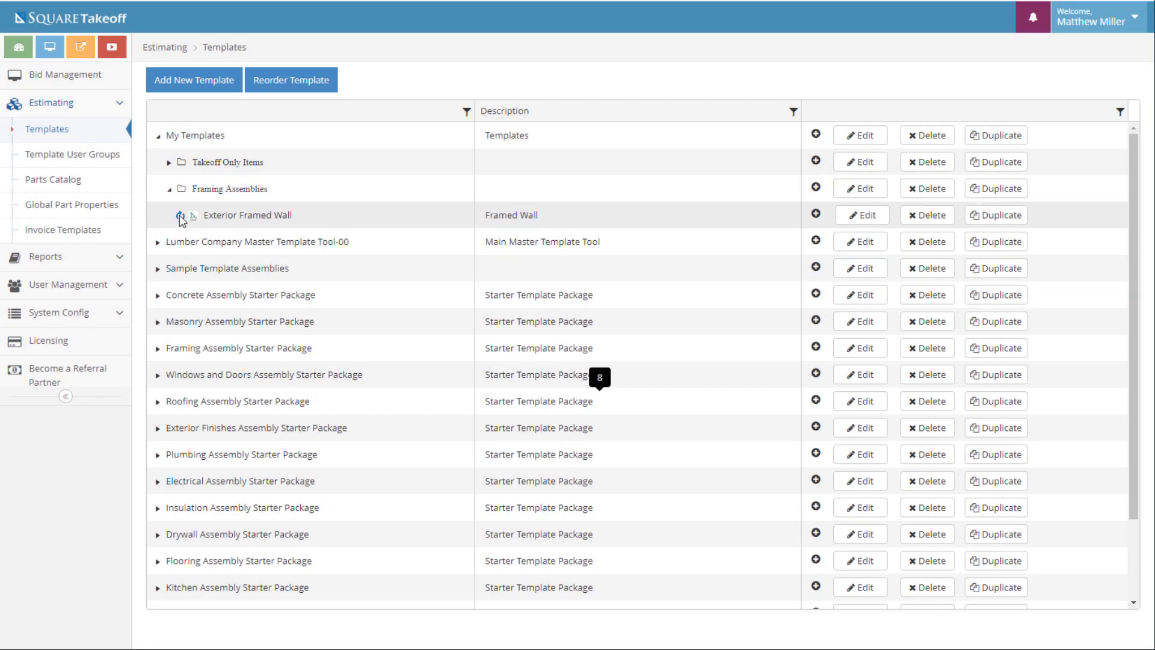
Add the 2x4x92-5/8" Pre-Cut Stud as a Material part to Exterior Framed Wall.
left_click(180, 216)
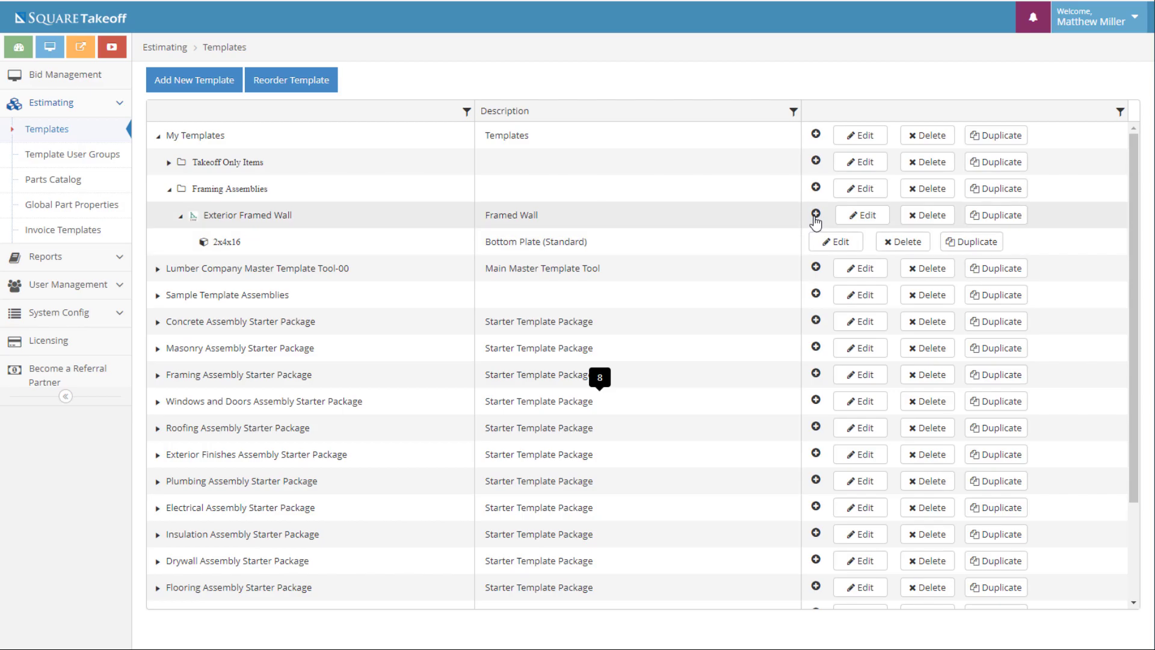
left_click(857, 211)
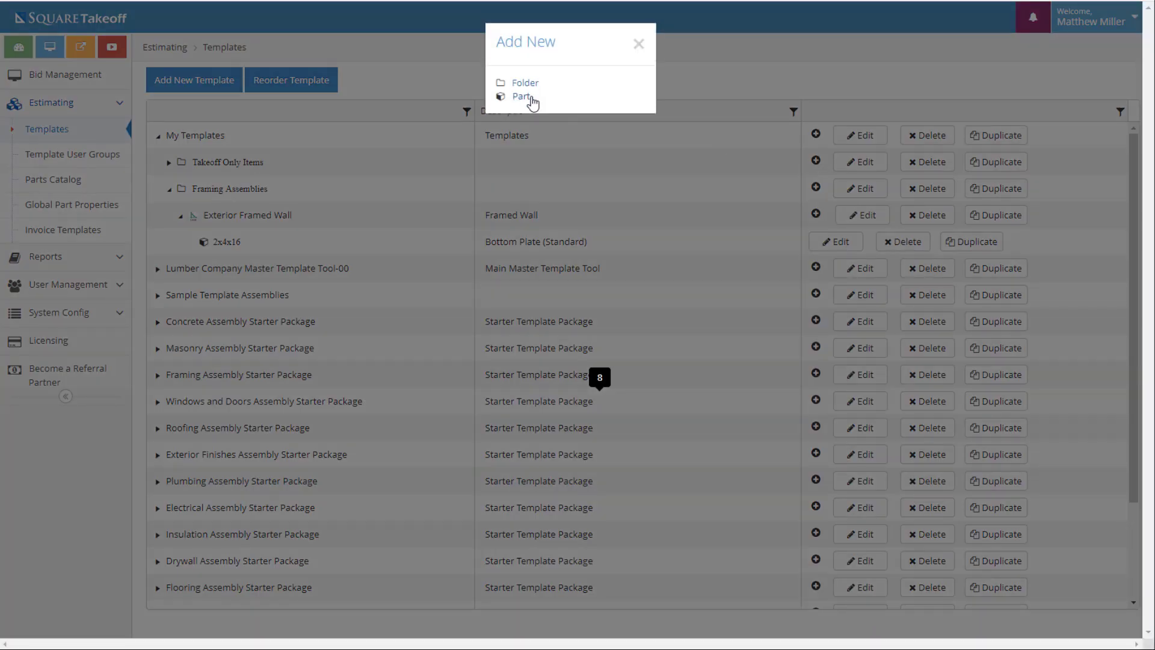
left_click(523, 98)
left_click(259, 106)
left_click(217, 158)
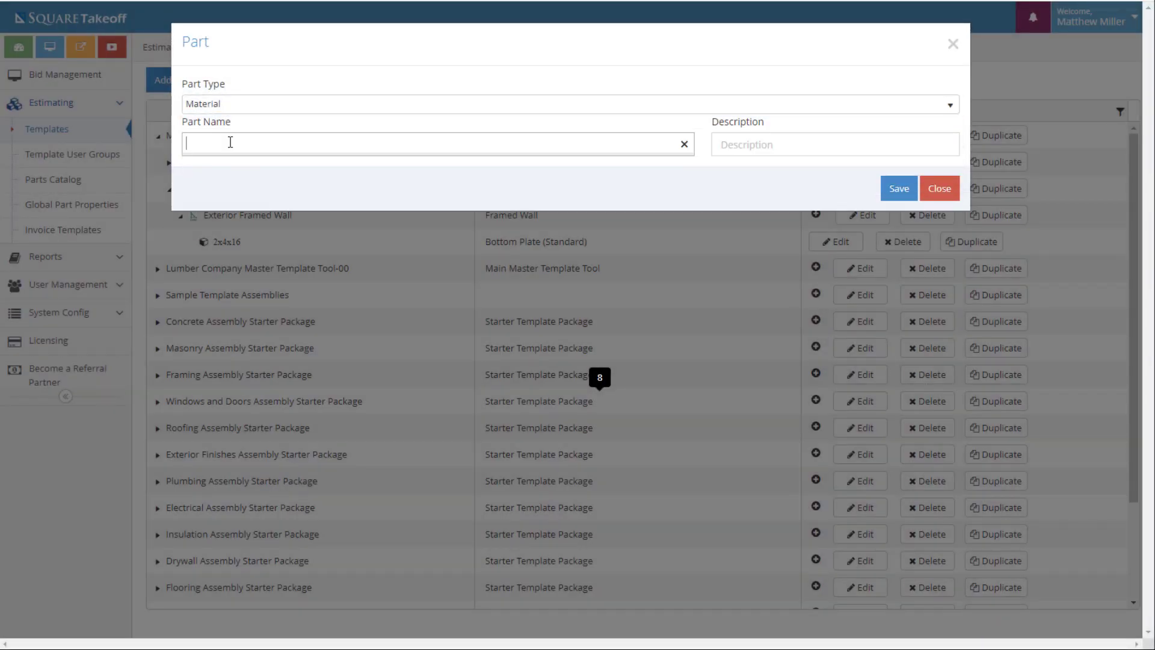
type("2x4x92")
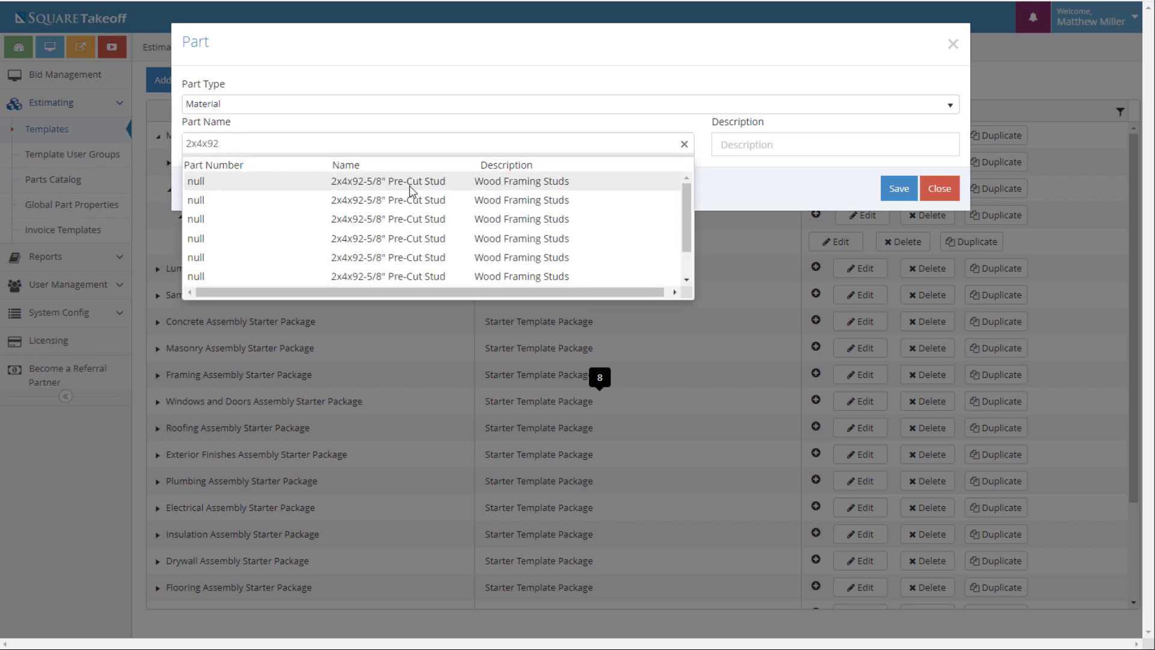
left_click(410, 191)
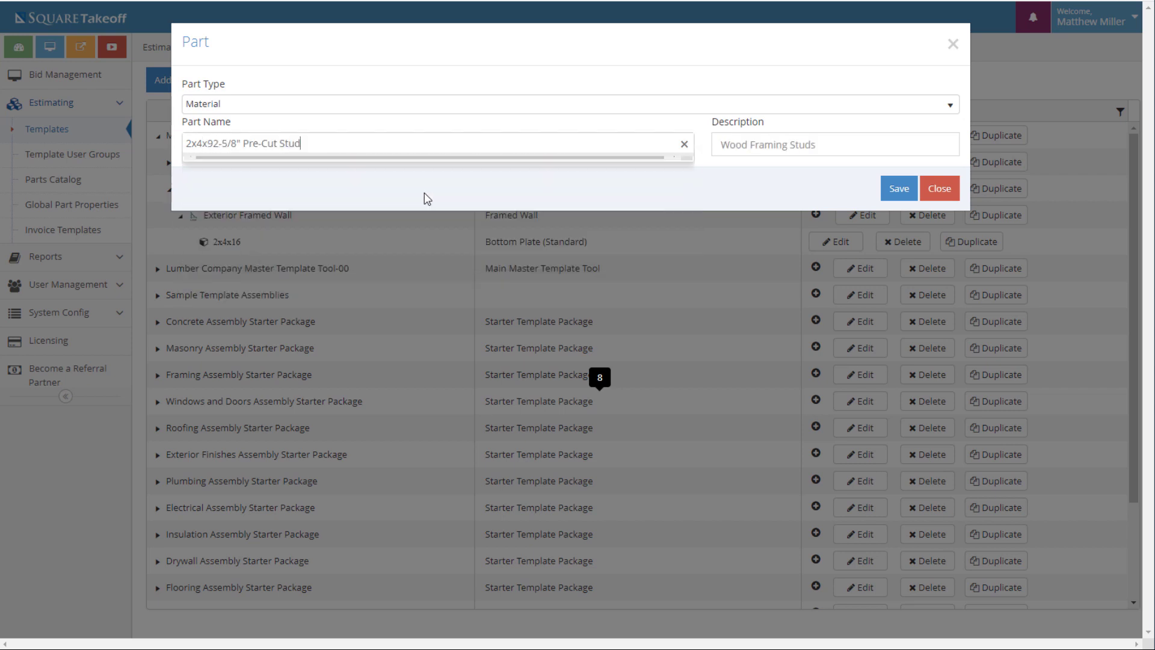
left_click(899, 190)
left_click(939, 189)
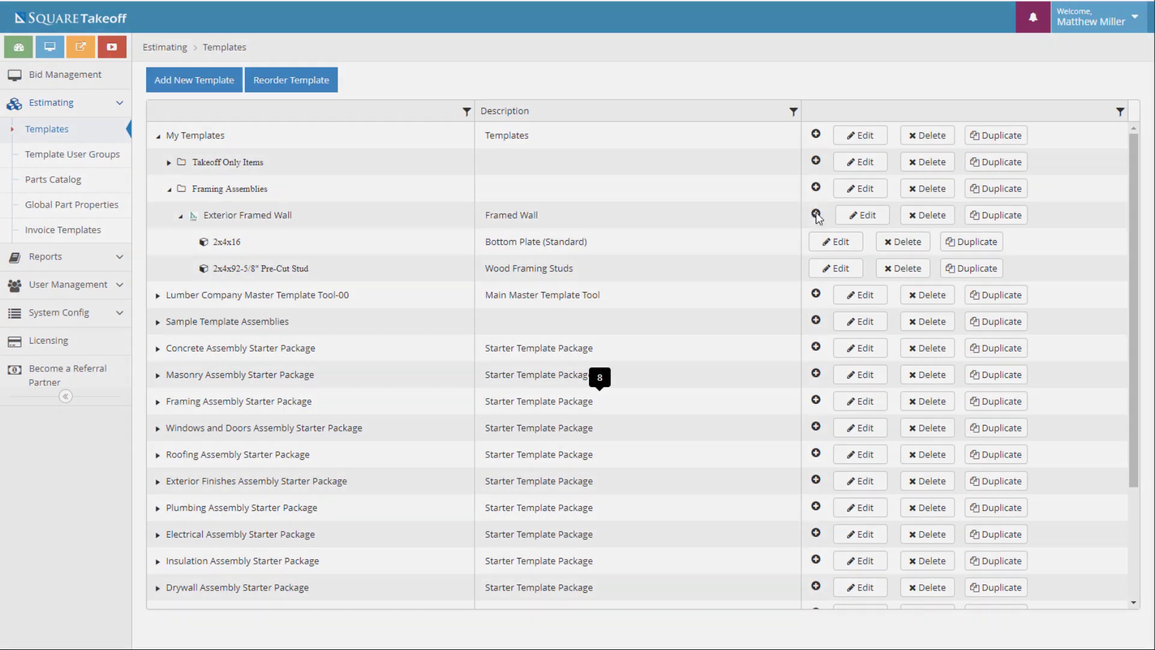
Add the 2x4x16 Top Plate (Standard) as another Material part and save it.
left_click(816, 215)
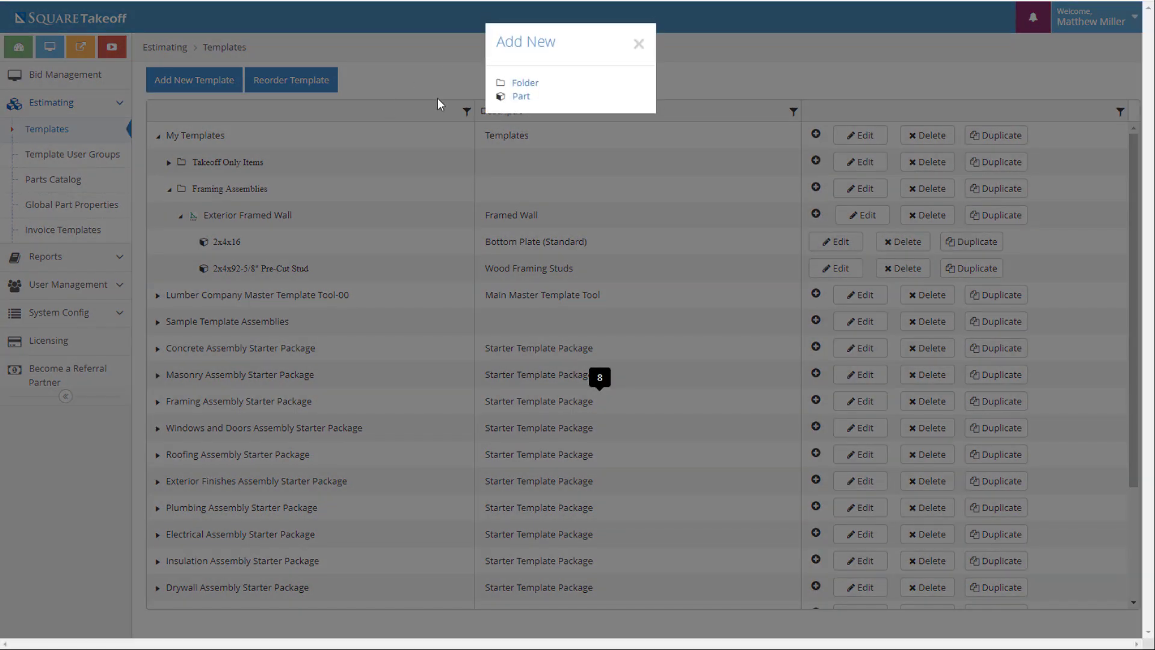
left_click(521, 98)
left_click(278, 106)
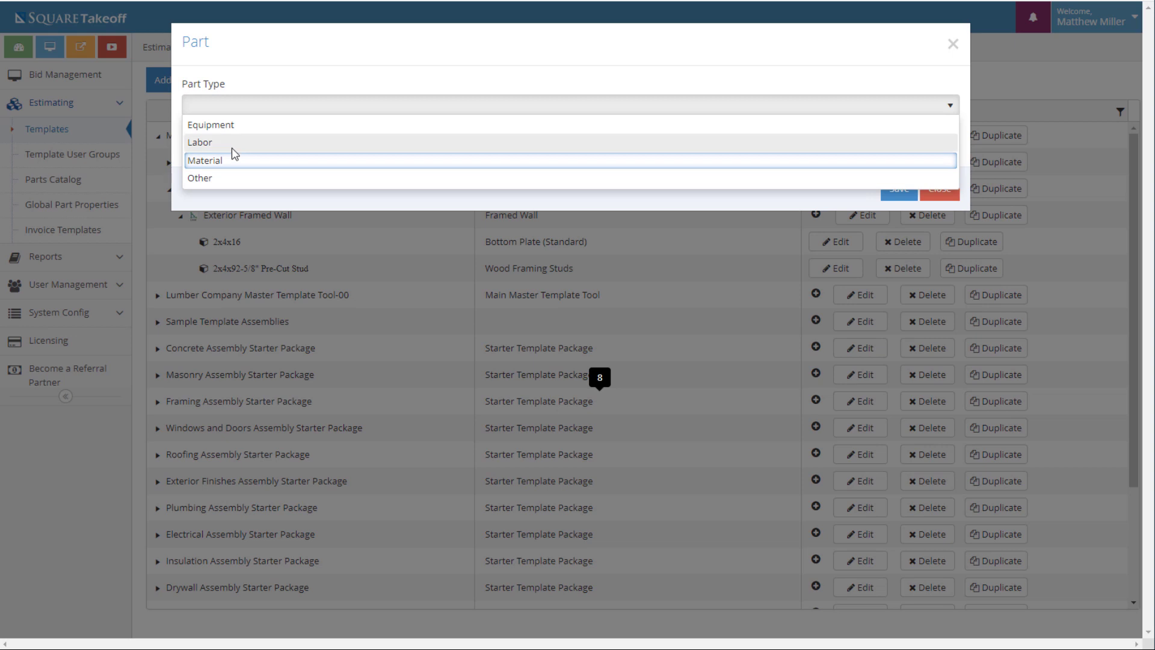
left_click(229, 155)
left_click(229, 150)
type("2x4x16")
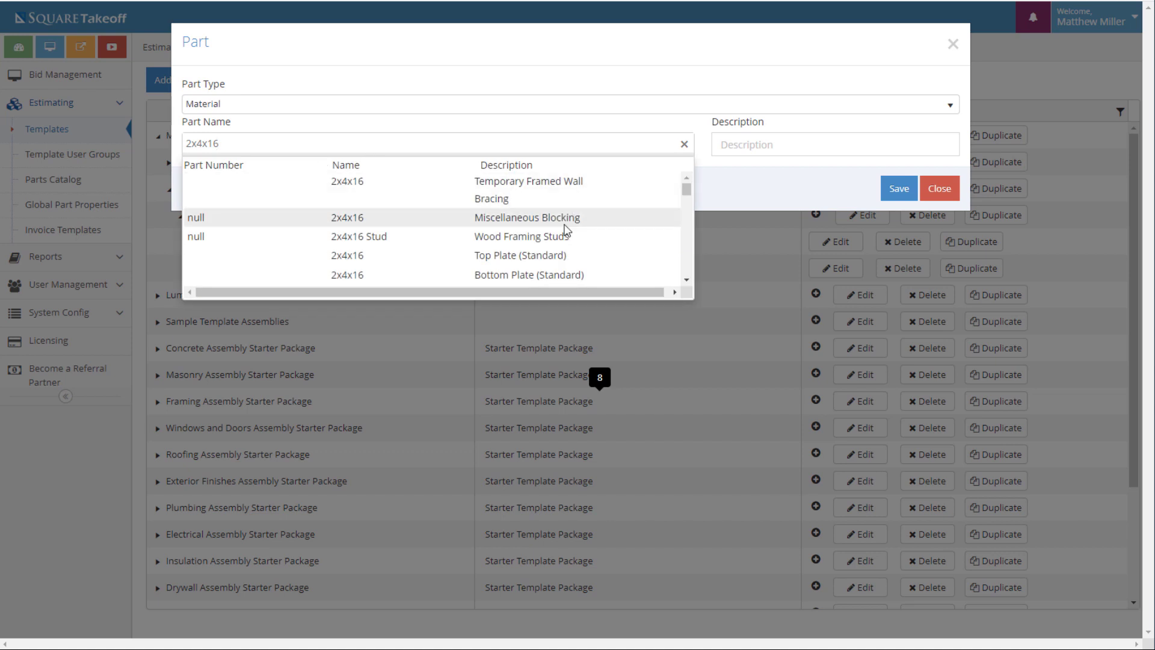
scroll(530, 208, "down", 3)
left_click(516, 186)
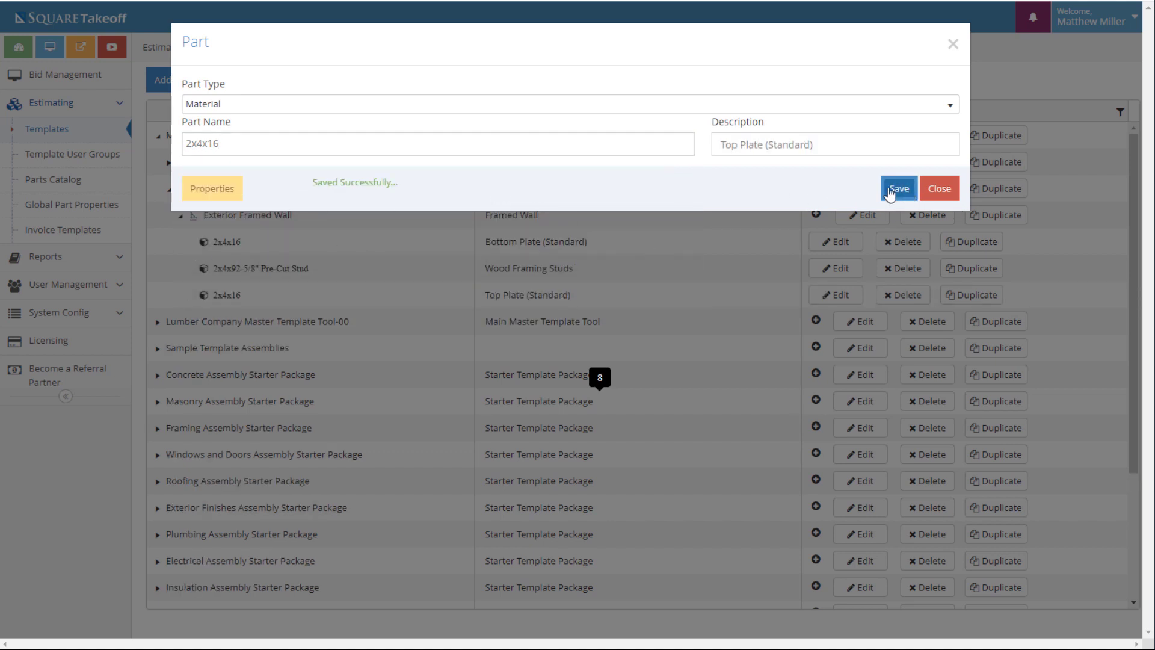
left_click(939, 188)
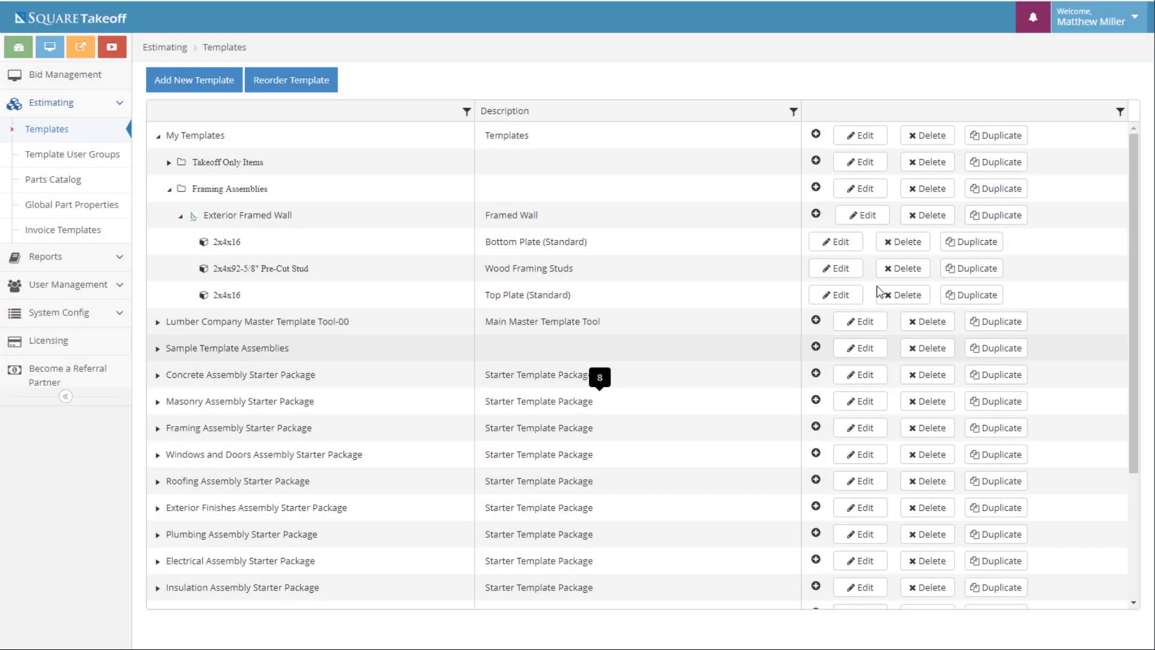
Search 7/16 and add the 7/16"x4x8 OSB Wall Sheathing (Linear) Material part.
left_click(816, 215)
left_click(519, 95)
left_click(320, 104)
left_click(220, 160)
left_click(215, 144)
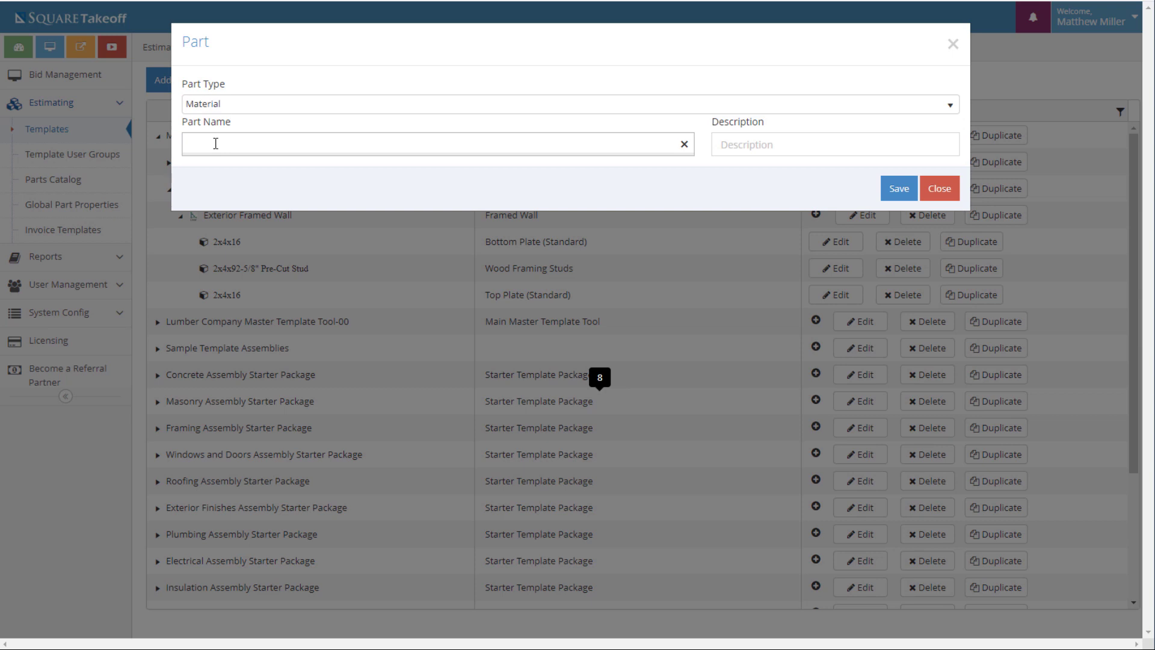
type("7/16")
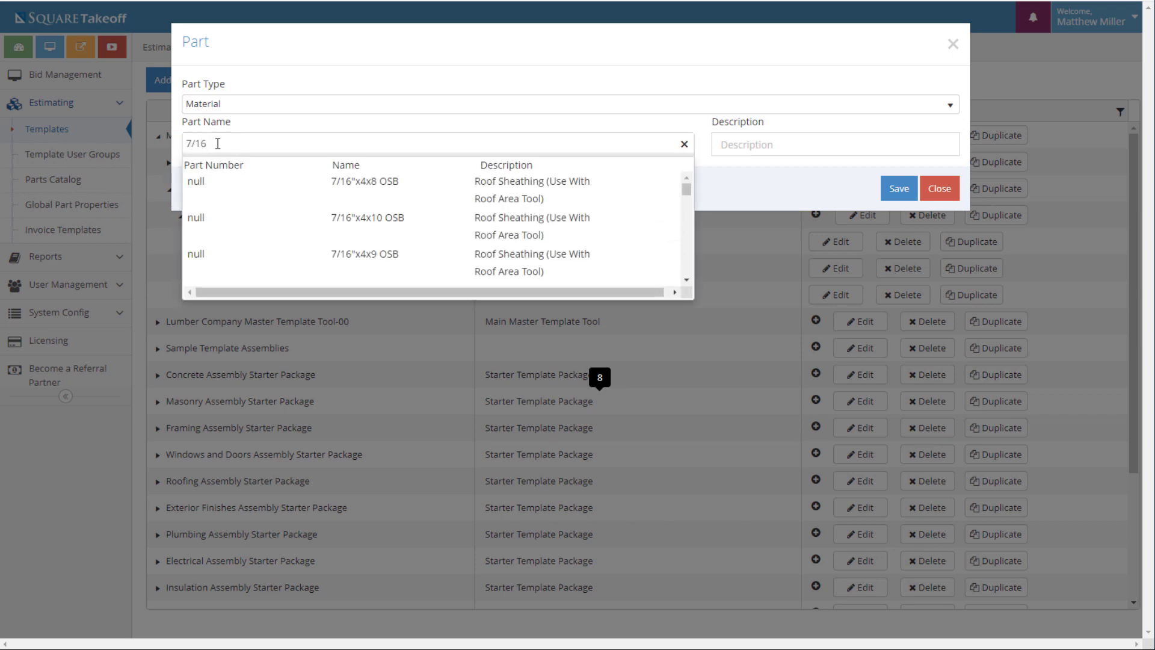
scroll(539, 249, "down", 5)
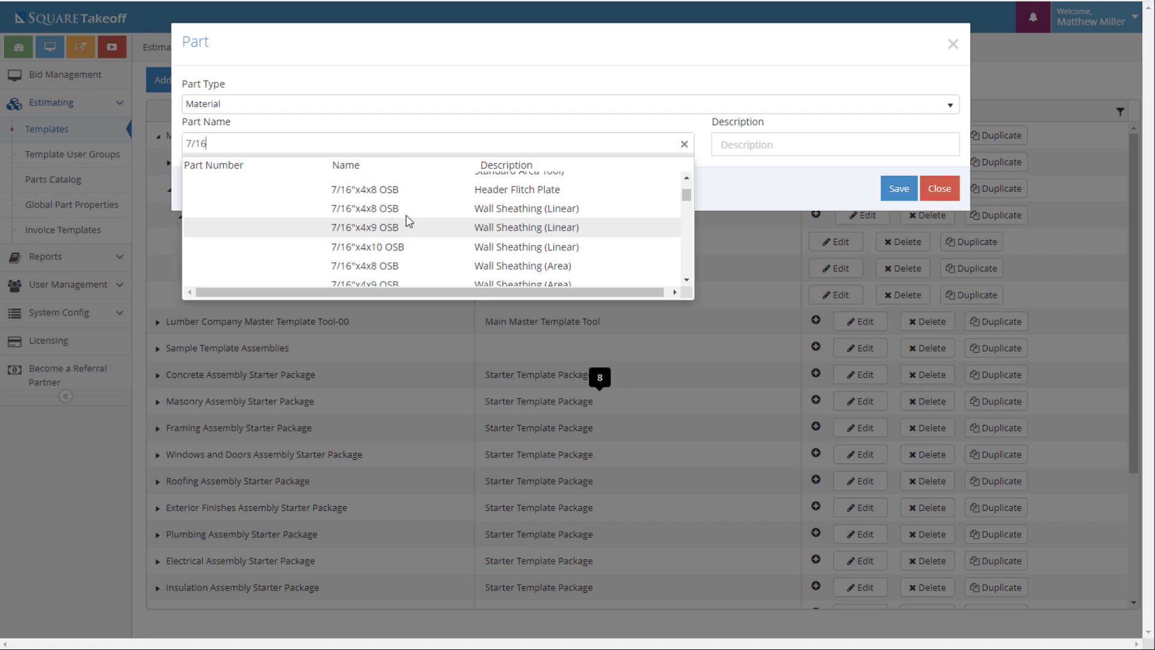
left_click(507, 210)
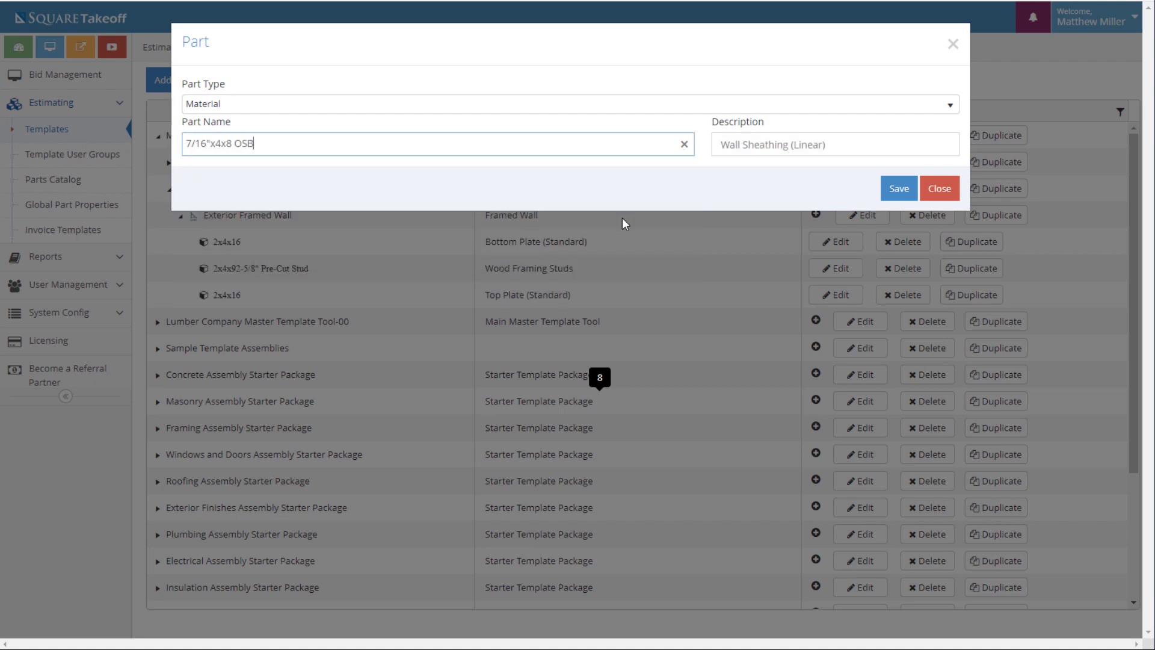
left_click(939, 189)
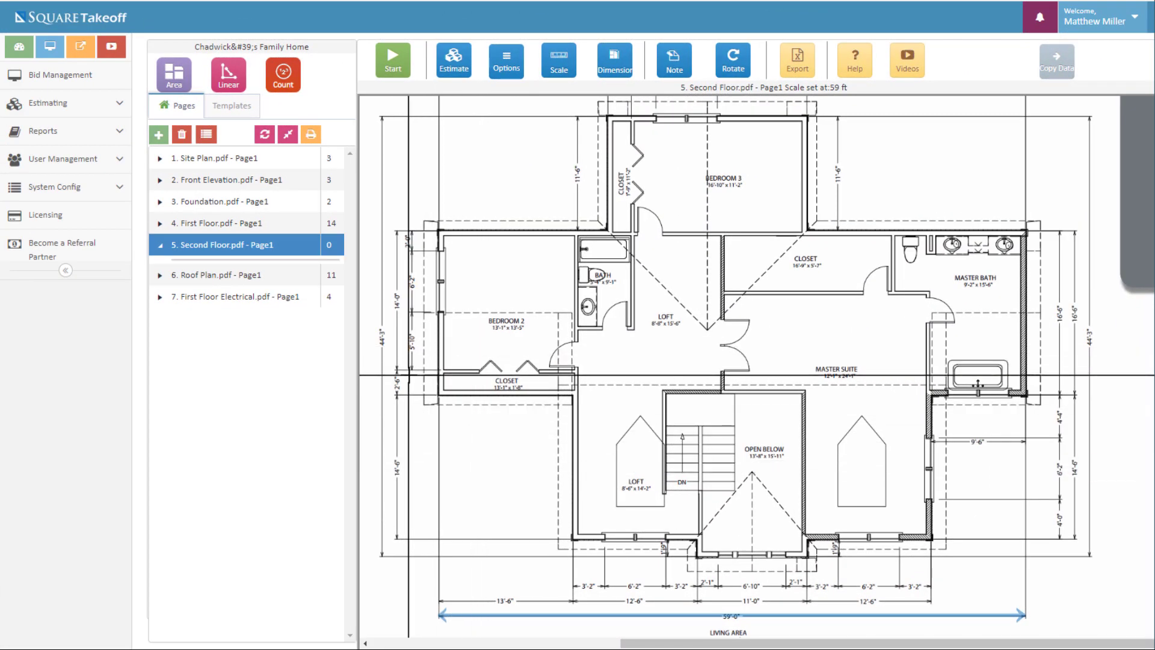
Show the templates beside the Second Floor plan and start a takeoff with Exterior Framed Wall.
left_click(239, 107)
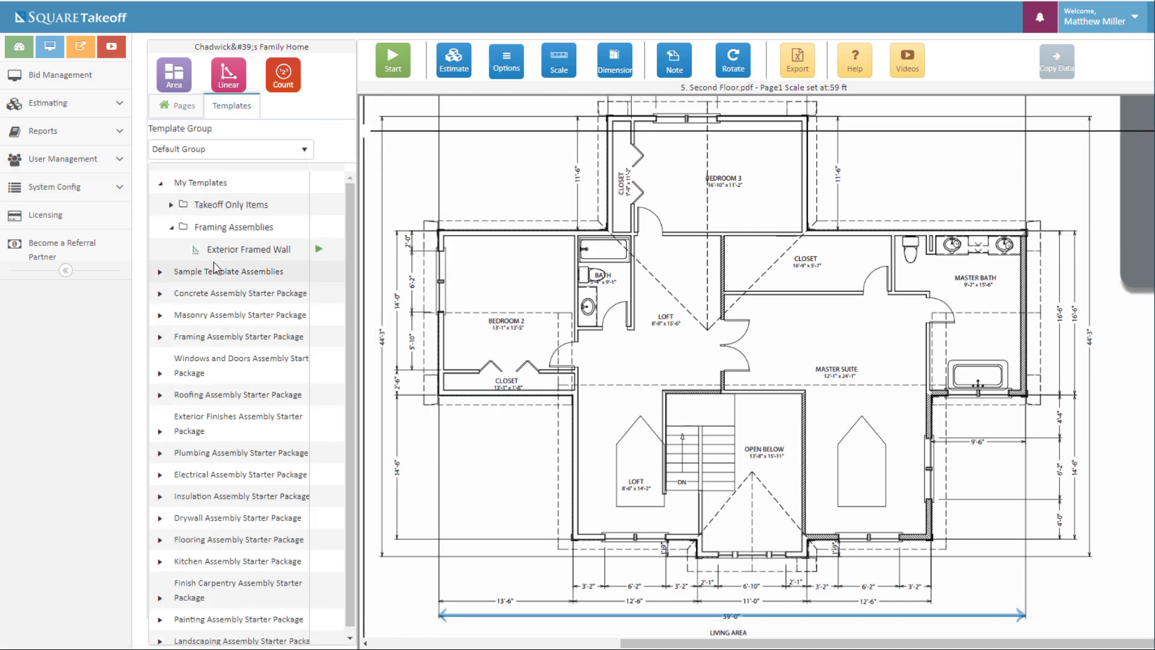
left_click(318, 250)
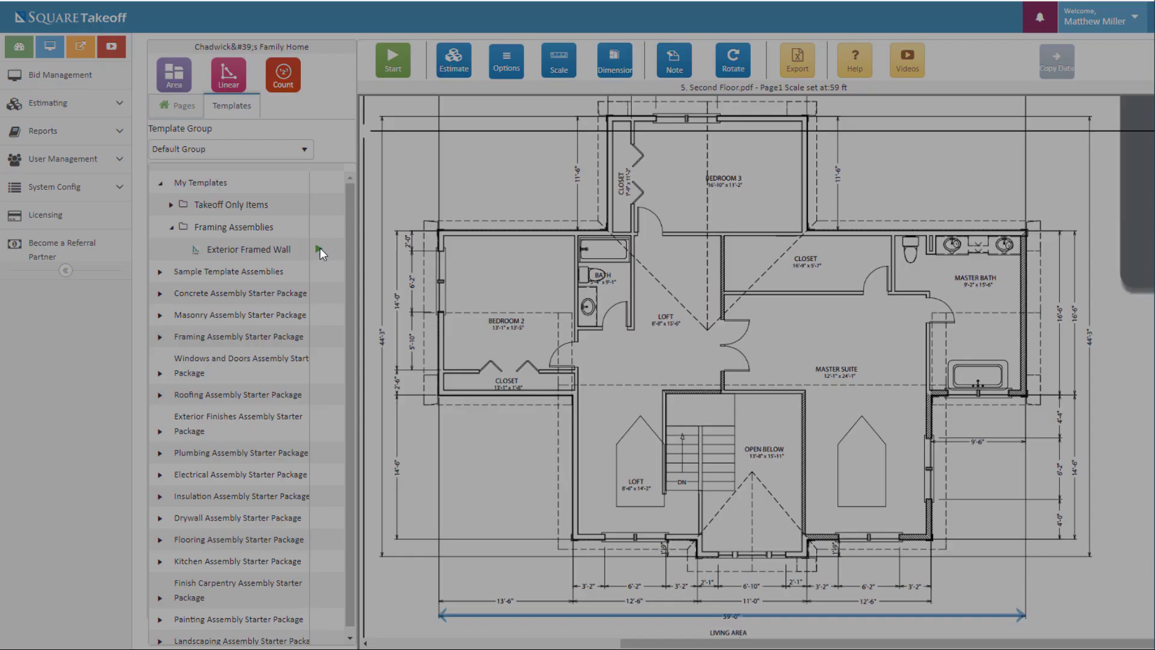
Start the linear takeoff, accept part properties, and place three points along the upper-left exterior walls.
left_click(632, 361)
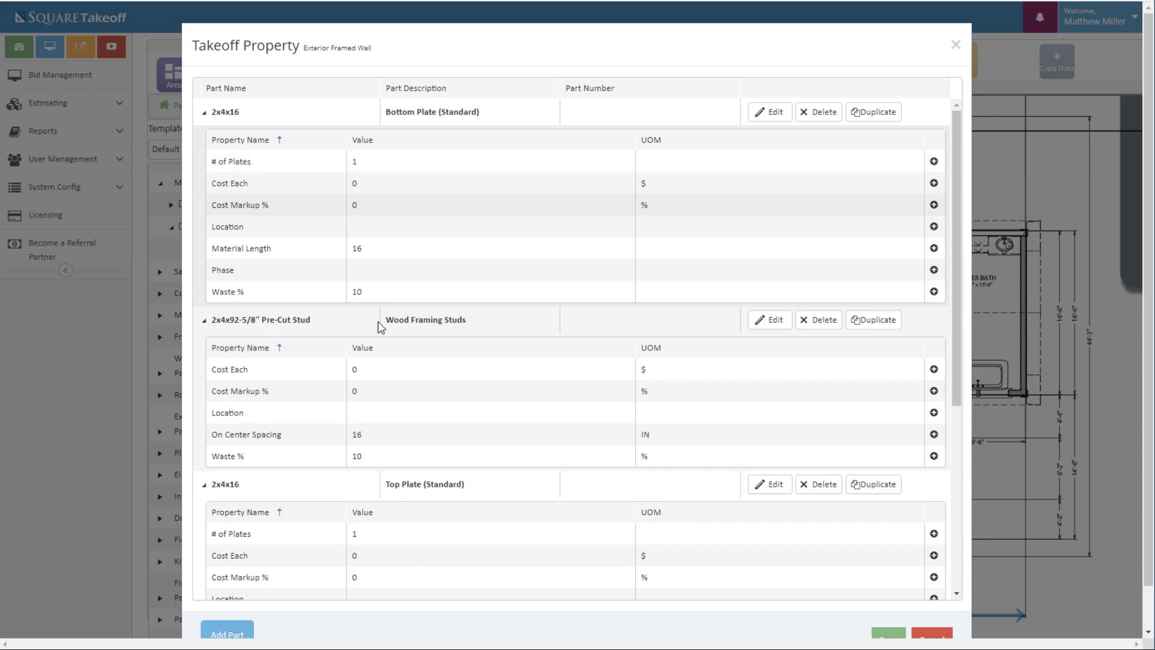
left_click(885, 633)
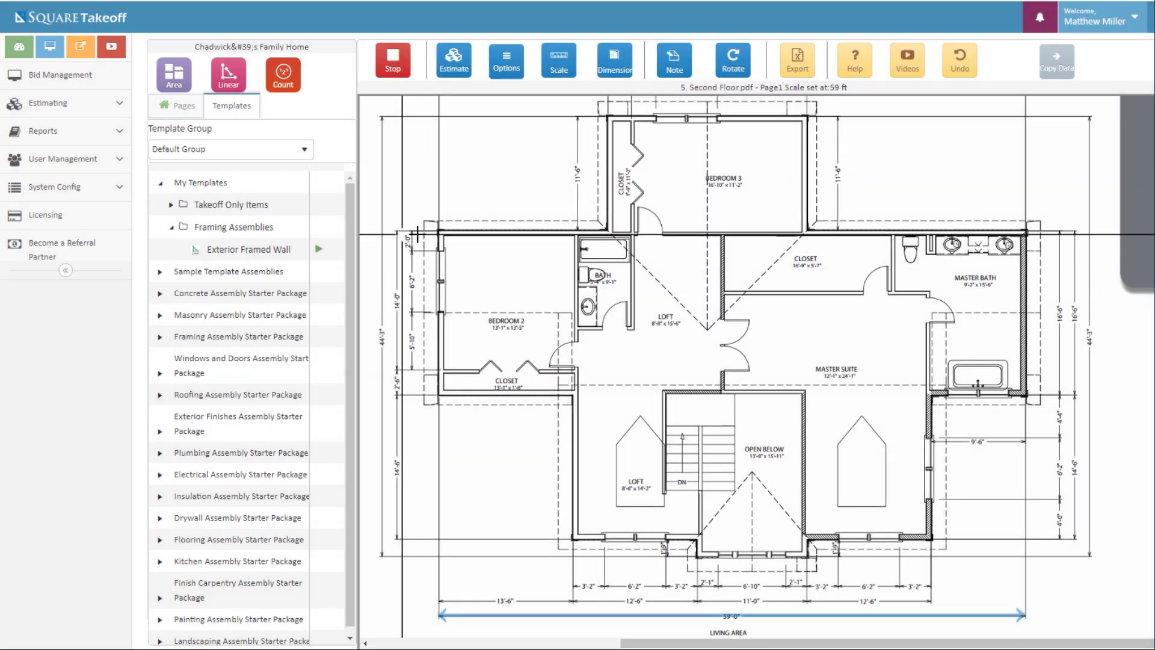
left_click(439, 233)
left_click(609, 232)
left_click(610, 122)
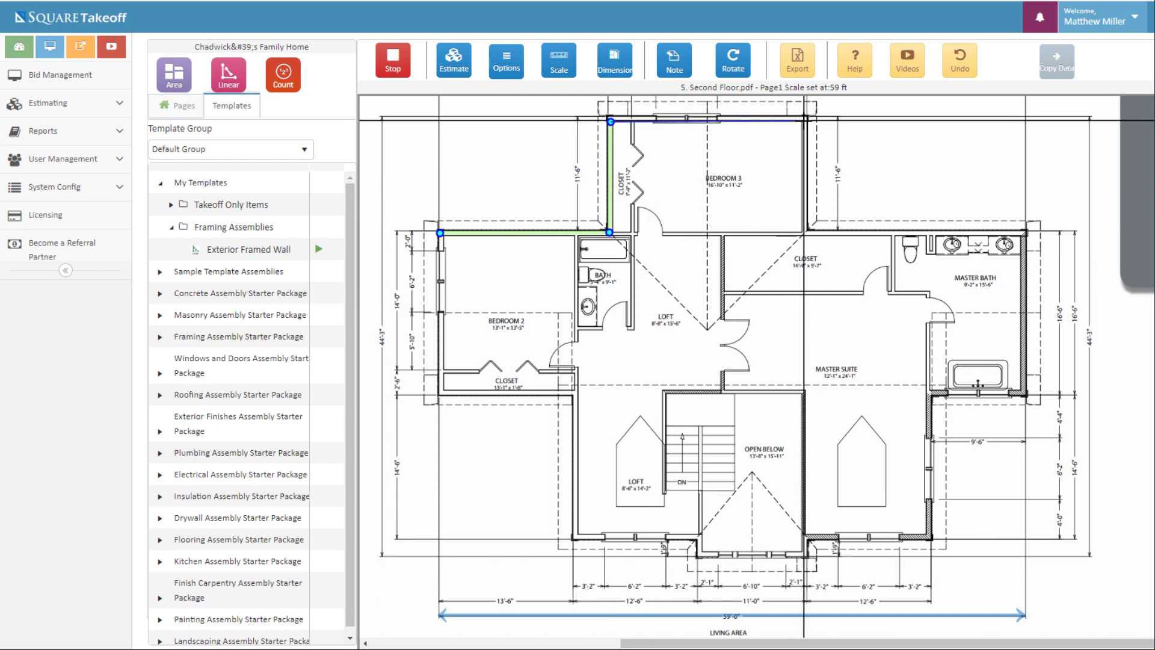